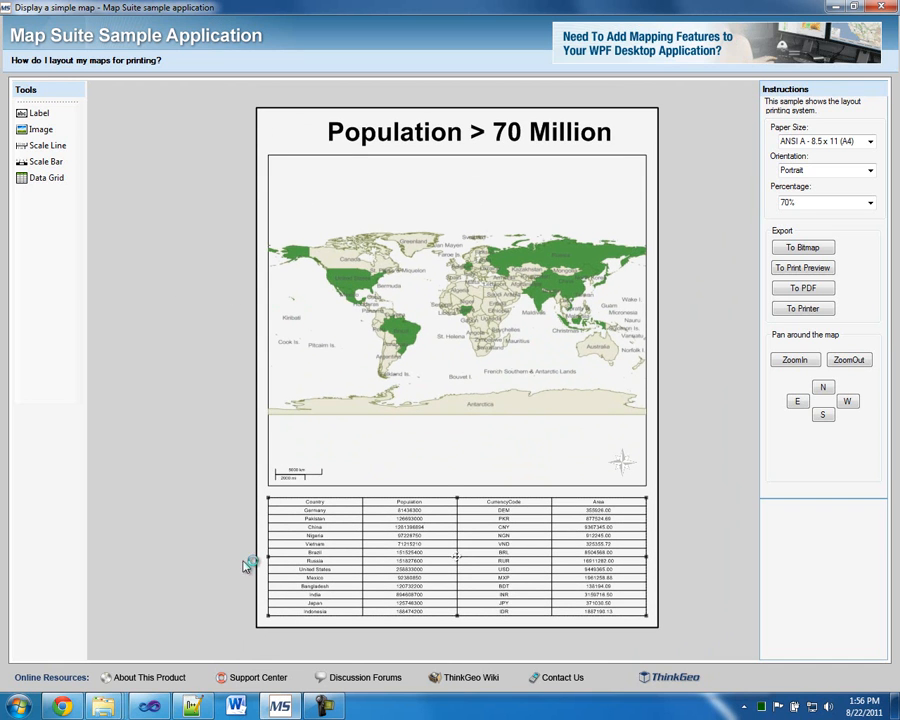
Step: Resize the "Population > 70 Million" title label and centre it above the map near the page's upper edge
left_click(420, 134)
mouse_move(452, 147)
left_mouse_down()
mouse_move(465, 301)
mouse_move(414, 137)
mouse_move(456, 135)
left_mouse_up()
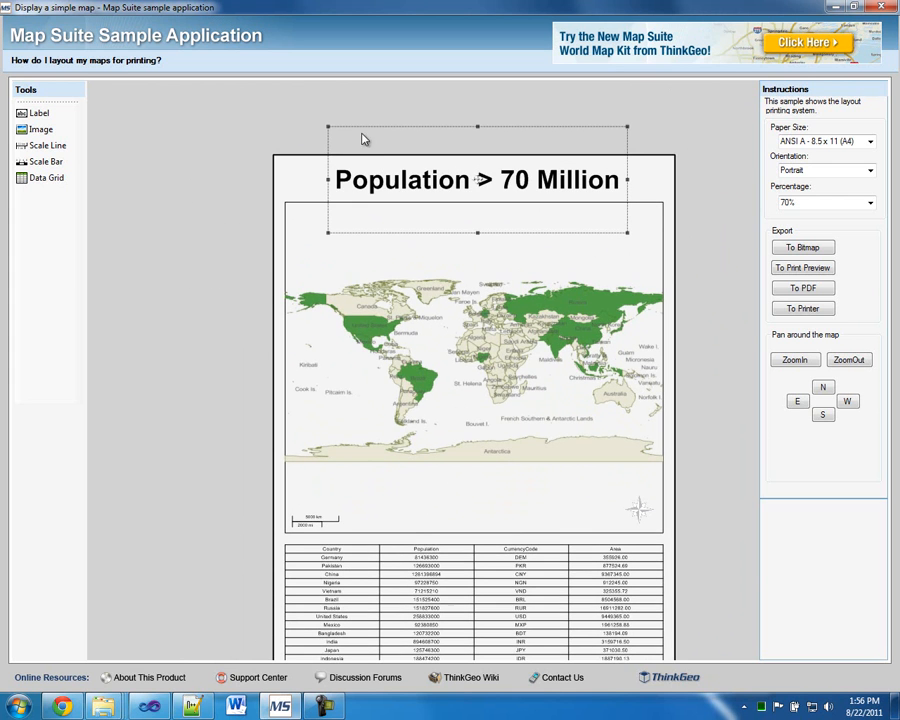
left_click_drag(329, 128, 456, 172)
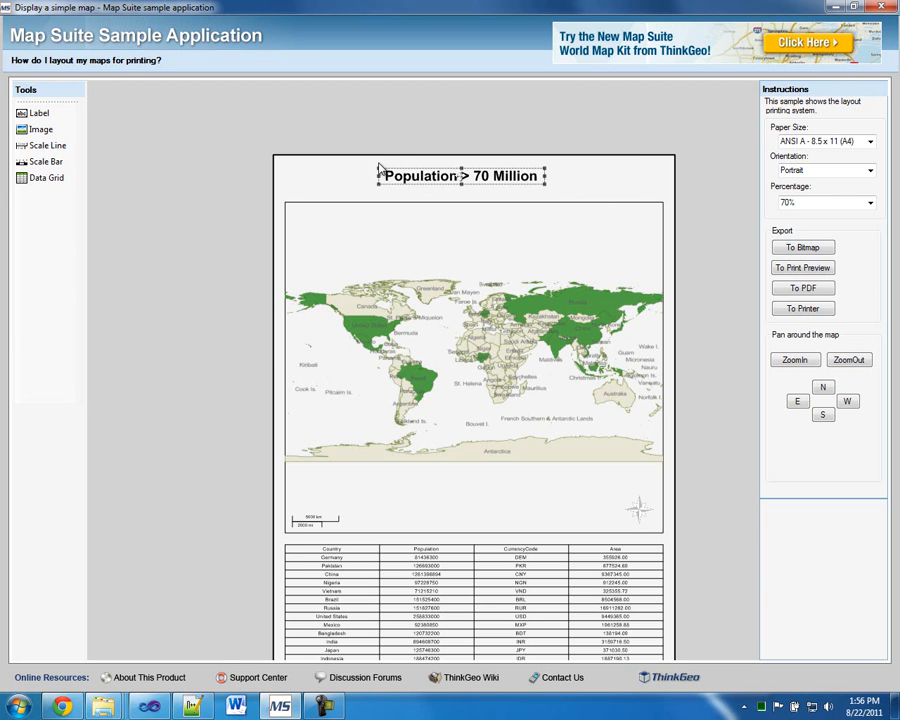
left_click_drag(379, 172, 316, 128)
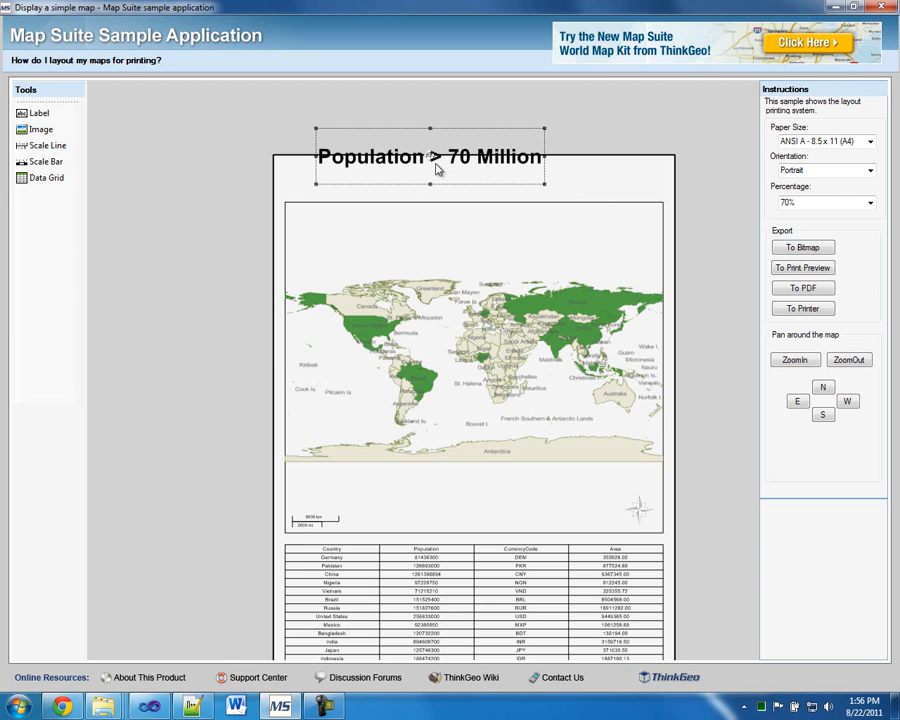
left_click_drag(432, 162, 478, 185)
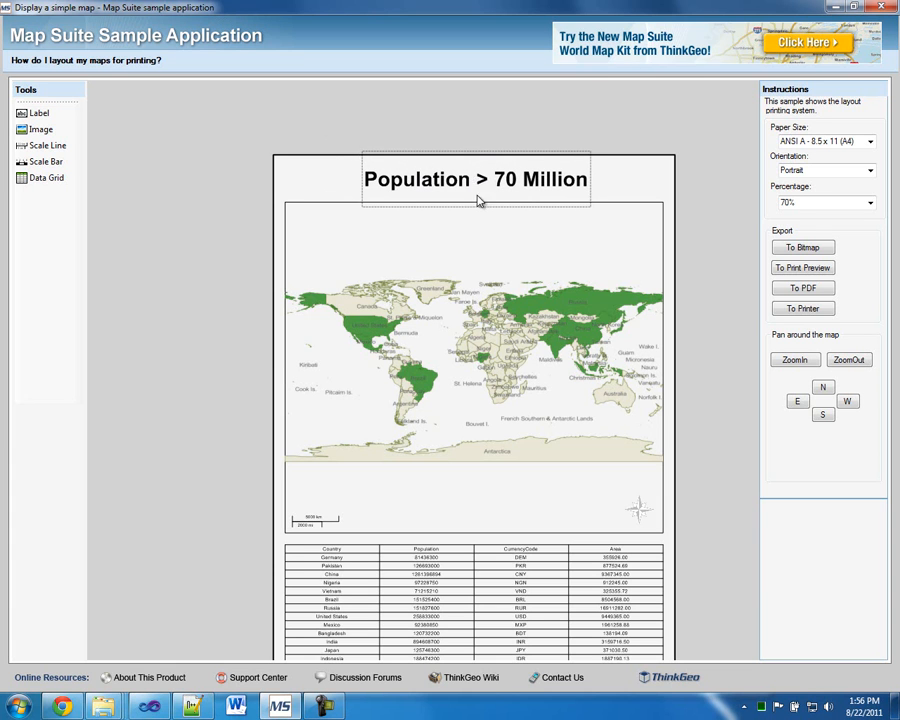
Step: Move the map frame slightly down the page and adjust its lower-left corner
left_click(488, 392)
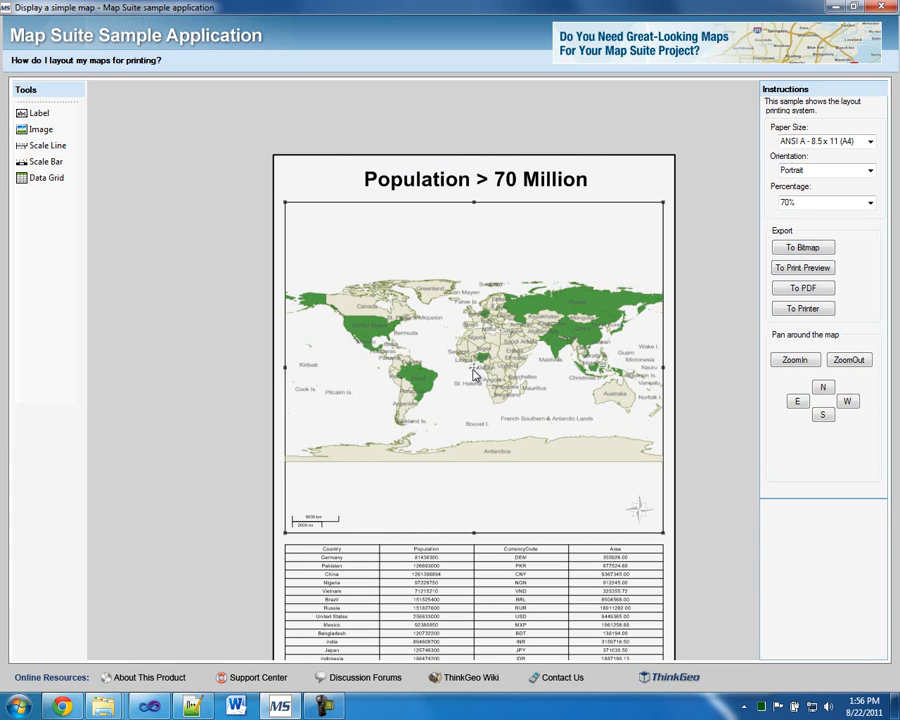
mouse_move(475, 375)
left_mouse_down()
mouse_move(375, 363)
mouse_move(269, 315)
mouse_move(450, 342)
mouse_move(474, 372)
left_mouse_up()
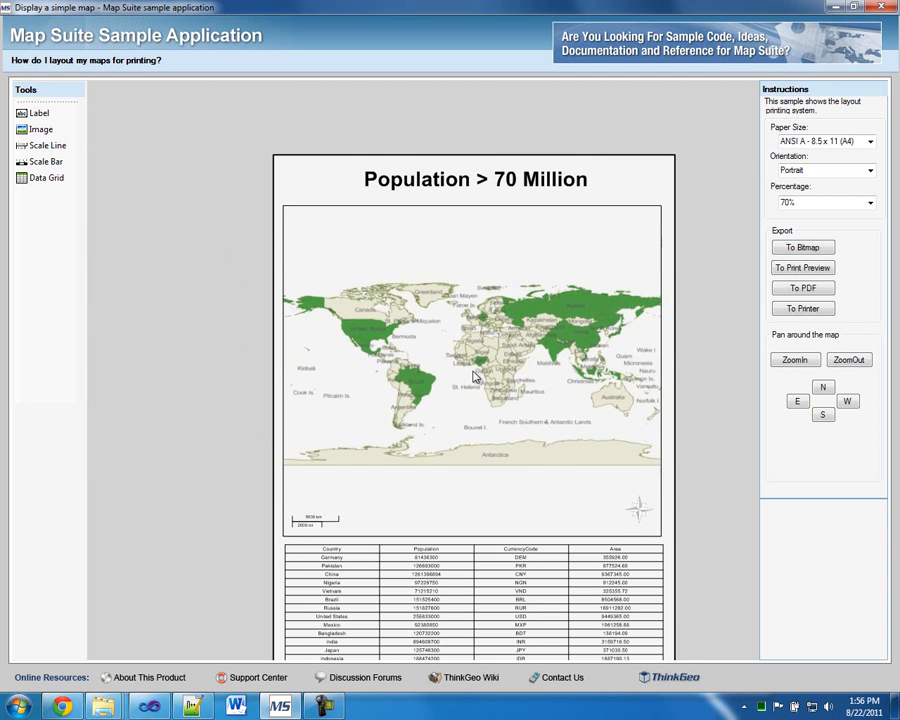
mouse_move(285, 538)
left_mouse_down()
mouse_move(368, 461)
mouse_move(284, 543)
left_mouse_up()
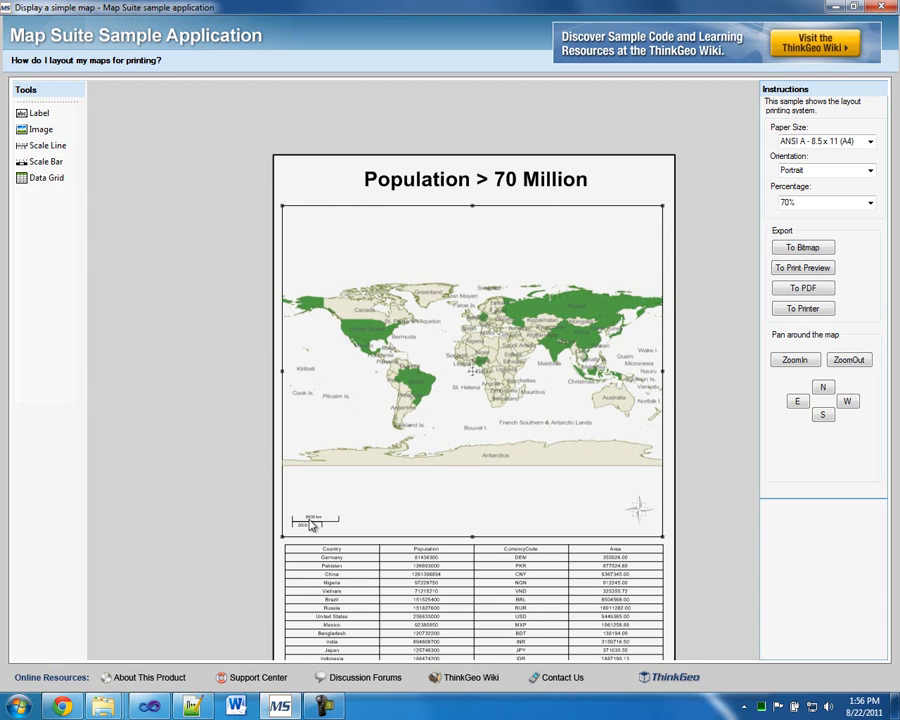
Step: Select the scale line, the compass image and the data grid in turn
left_click(328, 524)
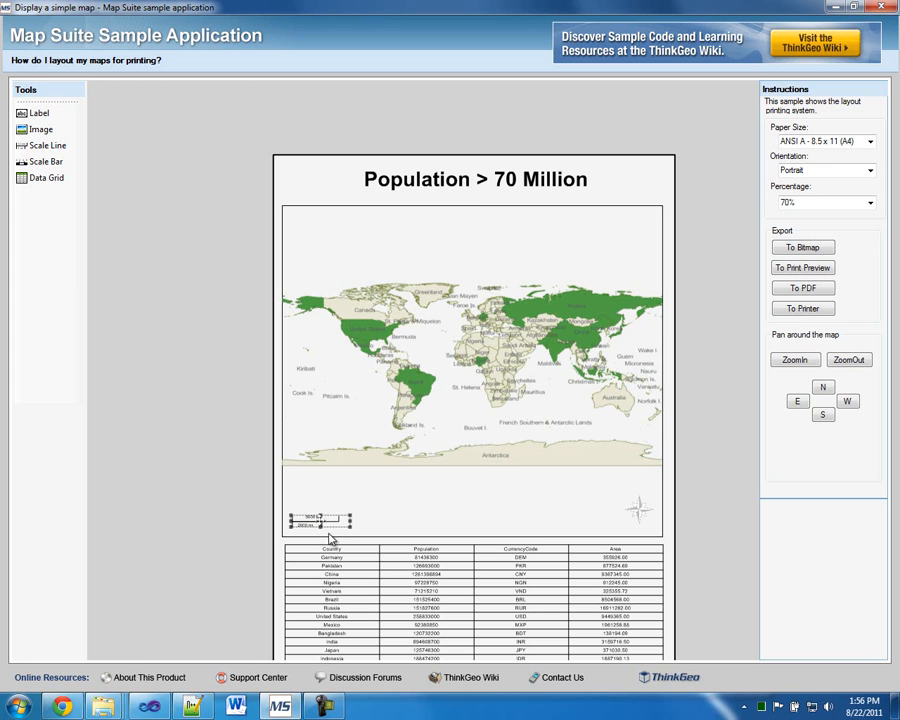
left_click(640, 515)
left_click_drag(723, 458, 652, 258)
left_click(384, 388)
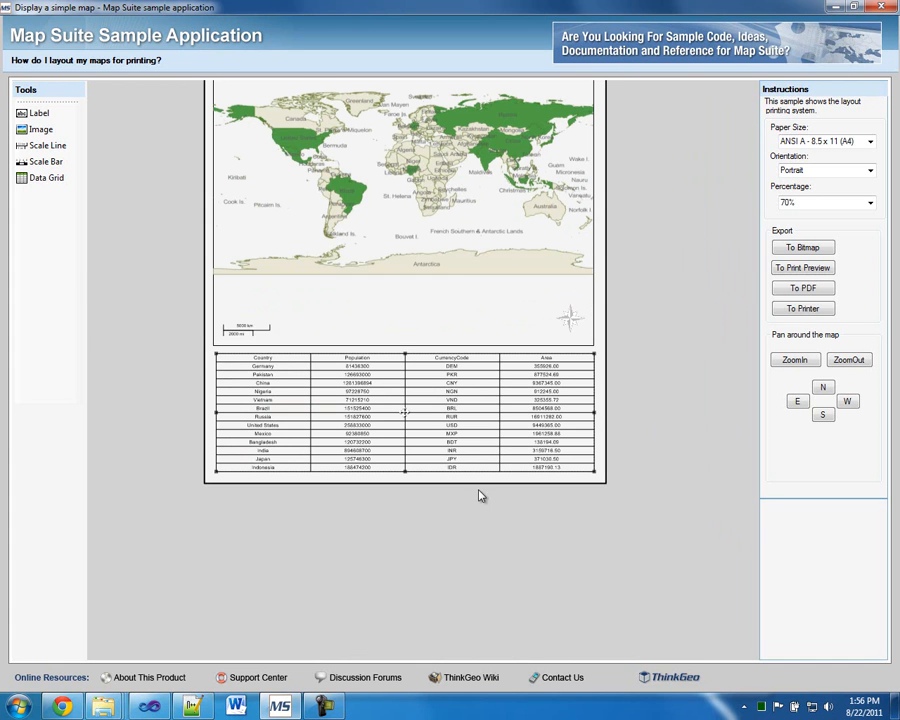
Step: Inspect the country data grid up close, magnifying the page to 500%
left_click_drag(163, 322, 198, 357)
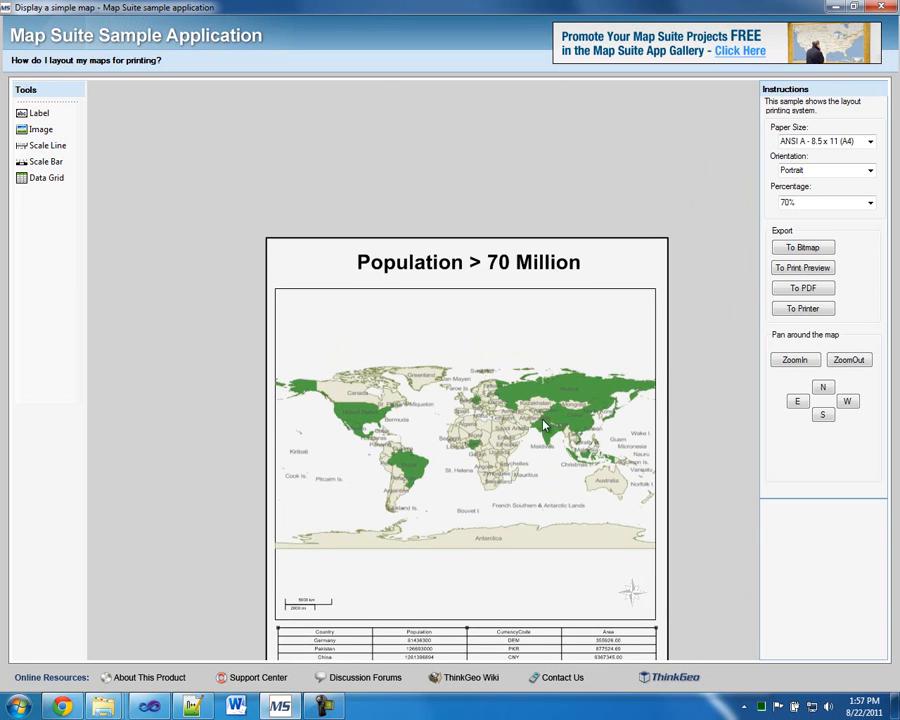
left_click_drag(711, 430, 694, 298)
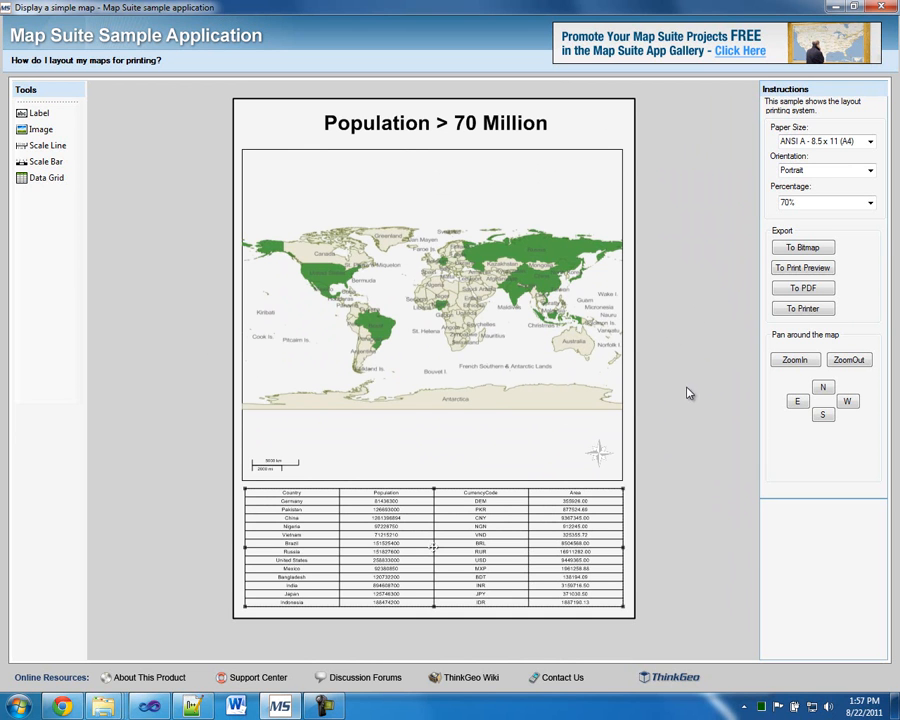
left_click_drag(662, 467, 670, 357)
scroll(576, 434, "up", 2)
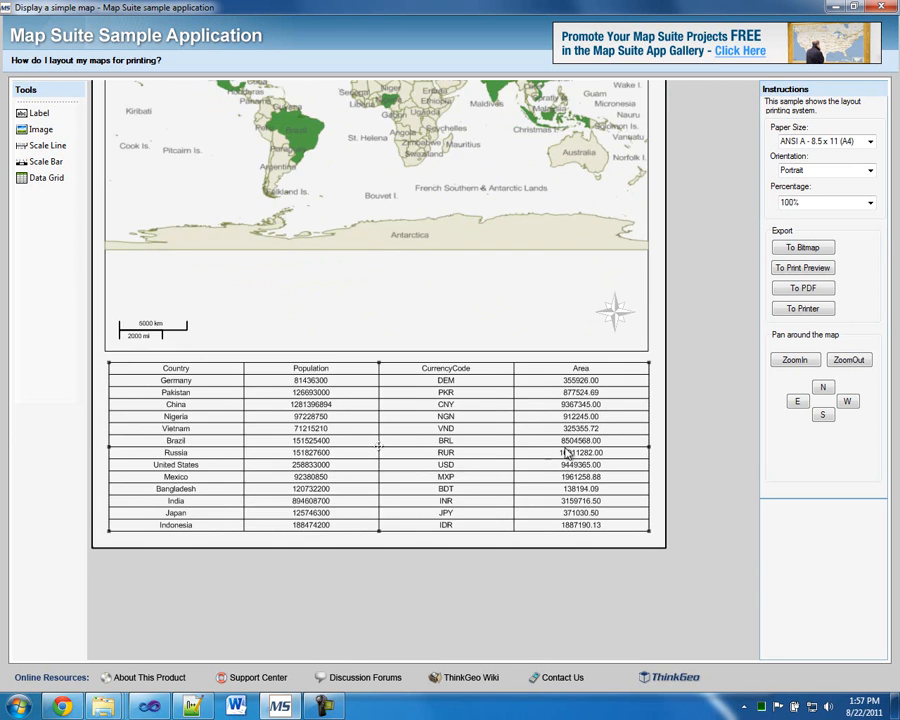
scroll(440, 487, "down", 1)
scroll(446, 488, "up", 3)
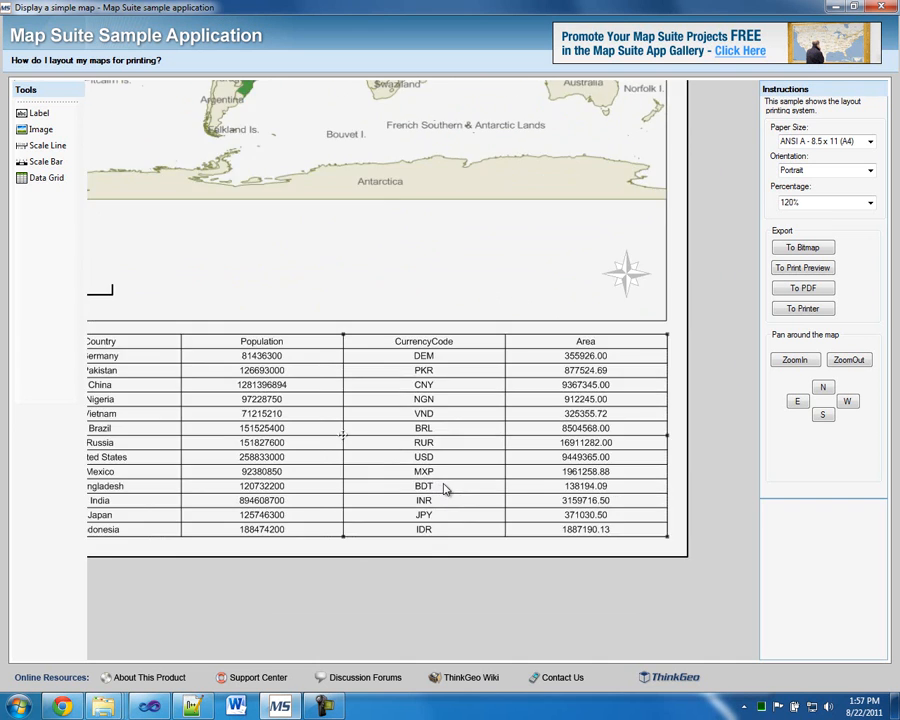
scroll(447, 488, "up", 3)
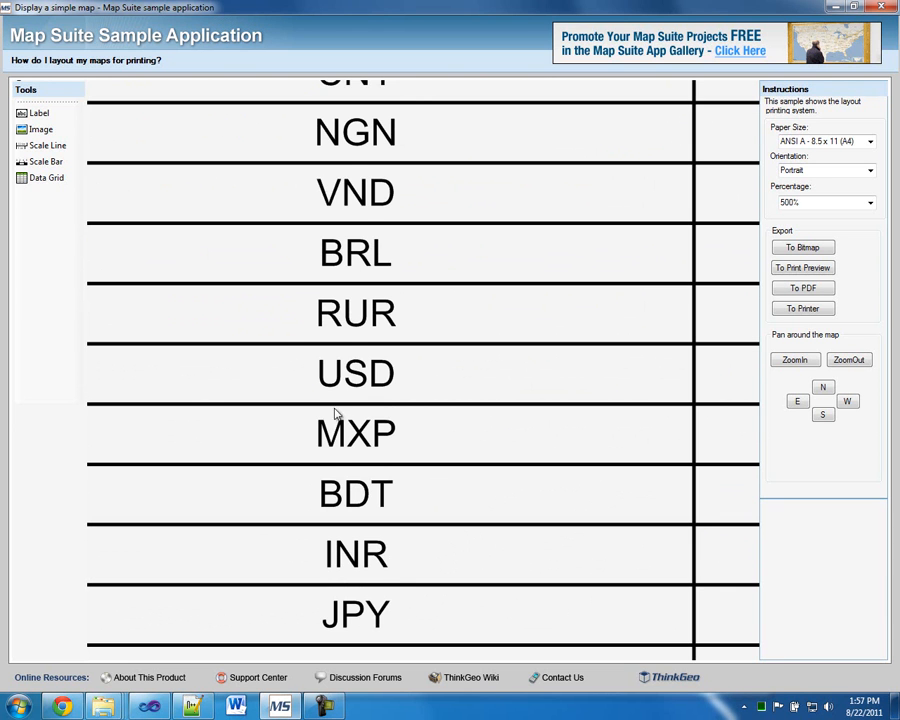
Step: Examine the page title at 400% and return to a whole-page view at 60%
scroll(380, 405, "down", 5)
scroll(548, 325, "down", 1)
left_click_drag(548, 325, 682, 608)
left_click_drag(670, 238, 814, 550)
scroll(404, 378, "up", 4)
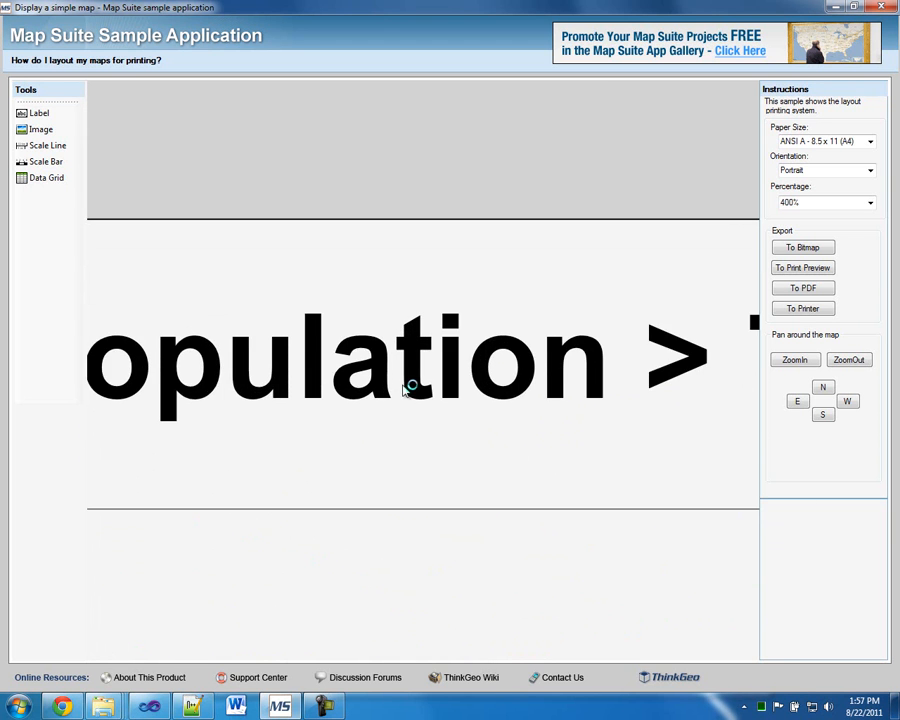
scroll(408, 390, "down", 3)
scroll(404, 390, "down", 3)
left_click_drag(454, 265, 446, 120)
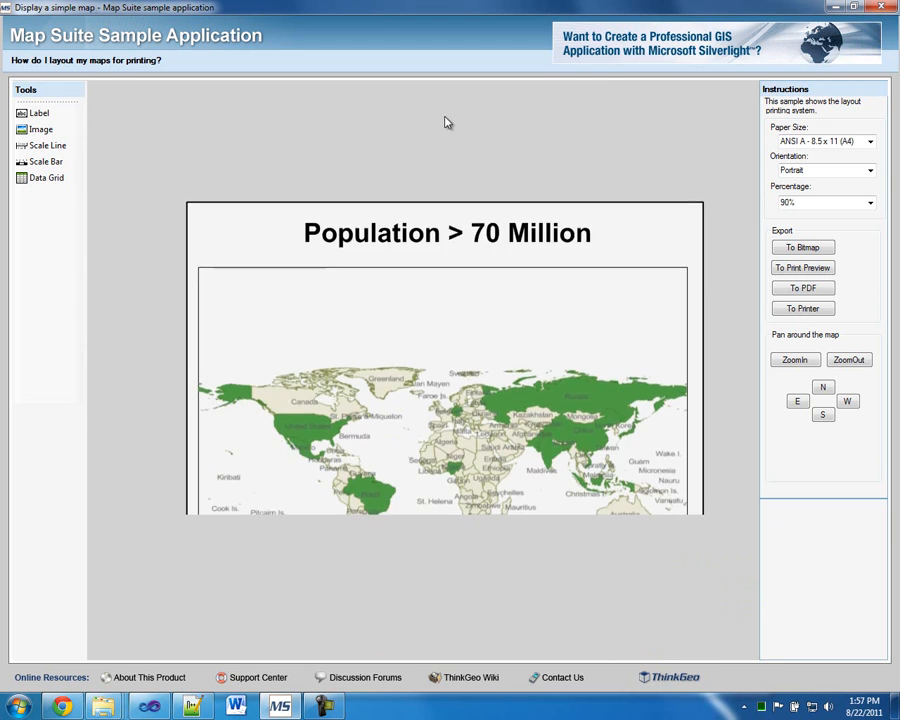
scroll(641, 249, "down", 3)
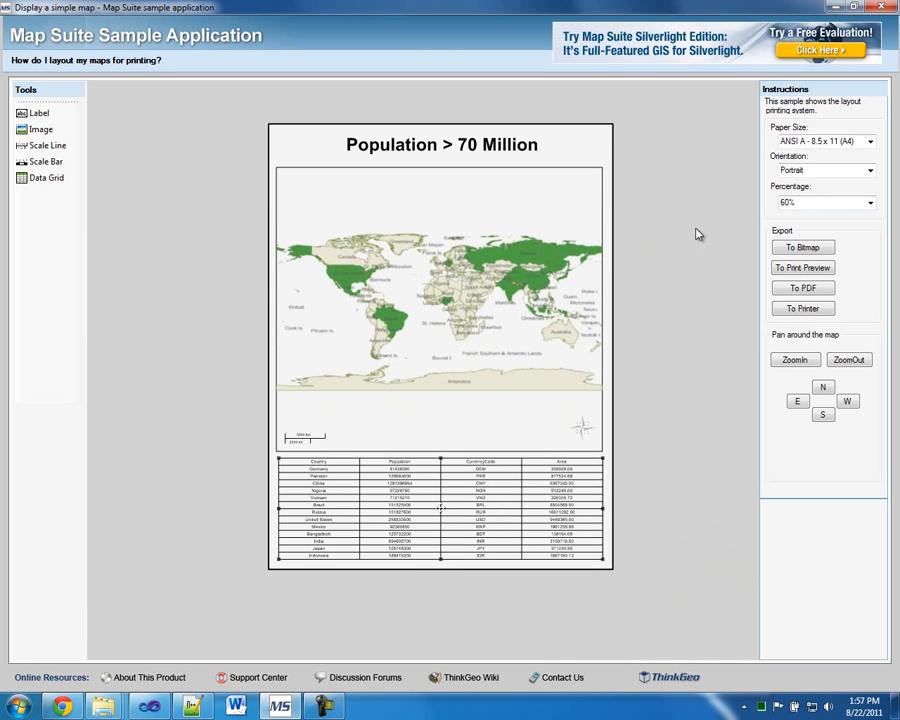
Step: Switch the page orientation to Landscape and back to Portrait
left_click(869, 171)
left_click(837, 194)
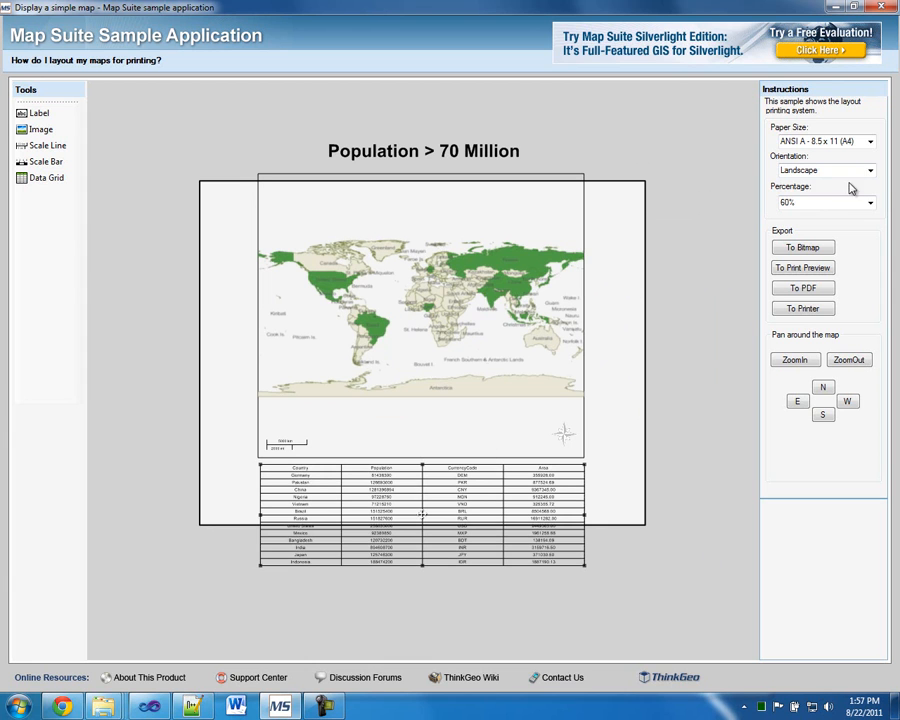
left_click(870, 172)
left_click(853, 185)
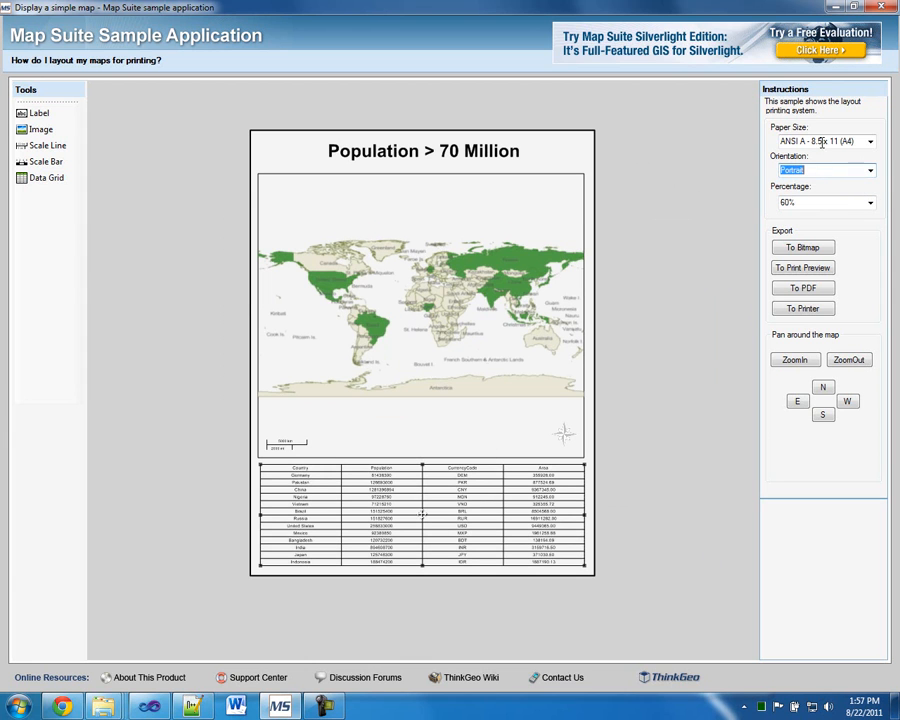
Step: Set the paper size to ANSI D - 22 x 34 (A1) and enlarge the title label above the map
left_click(870, 142)
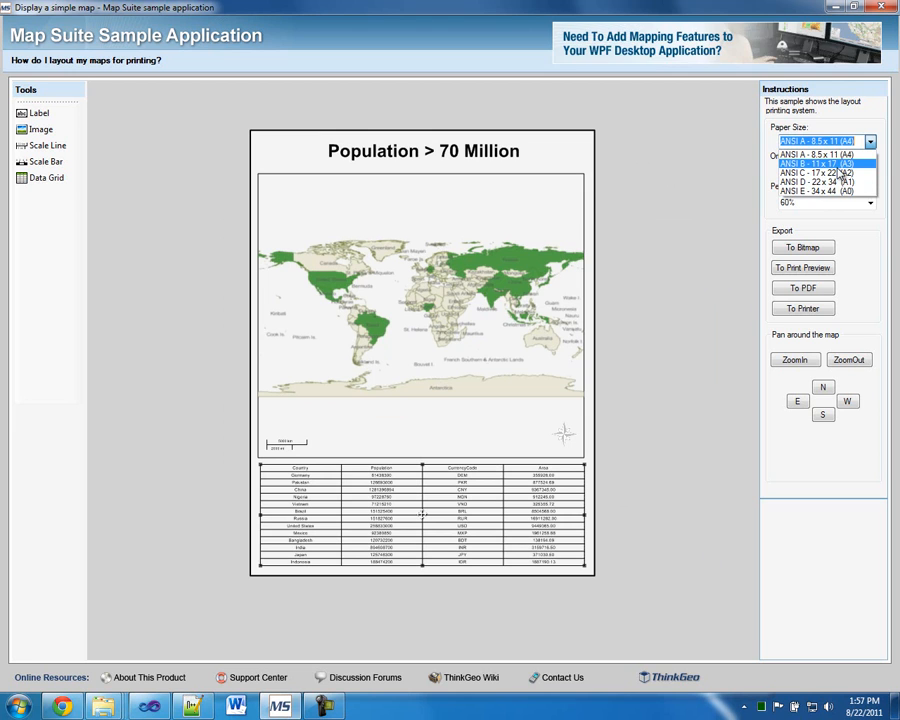
left_click(818, 183)
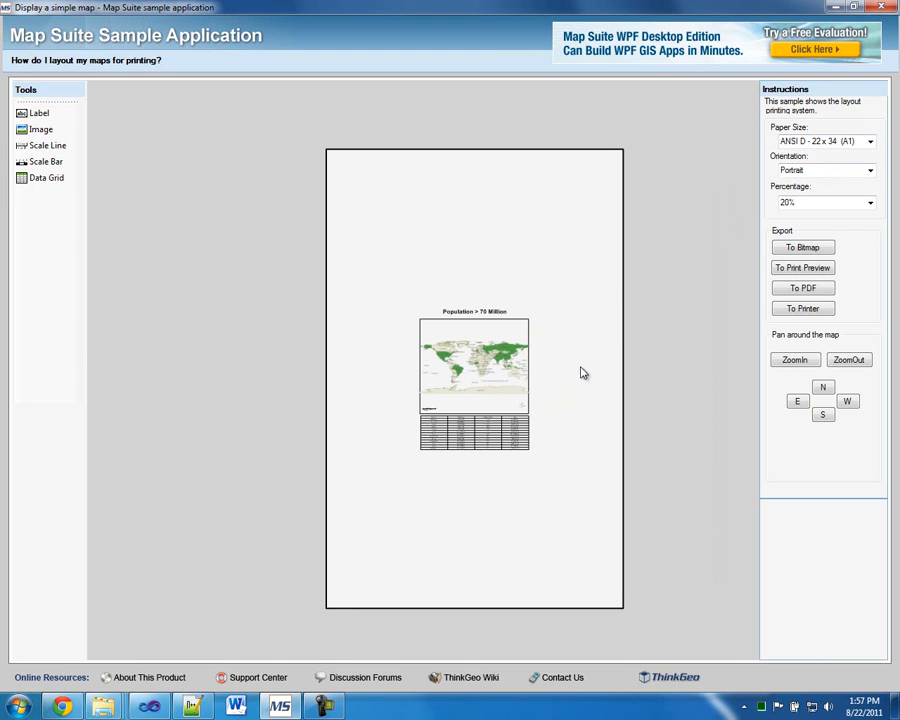
left_click(492, 312)
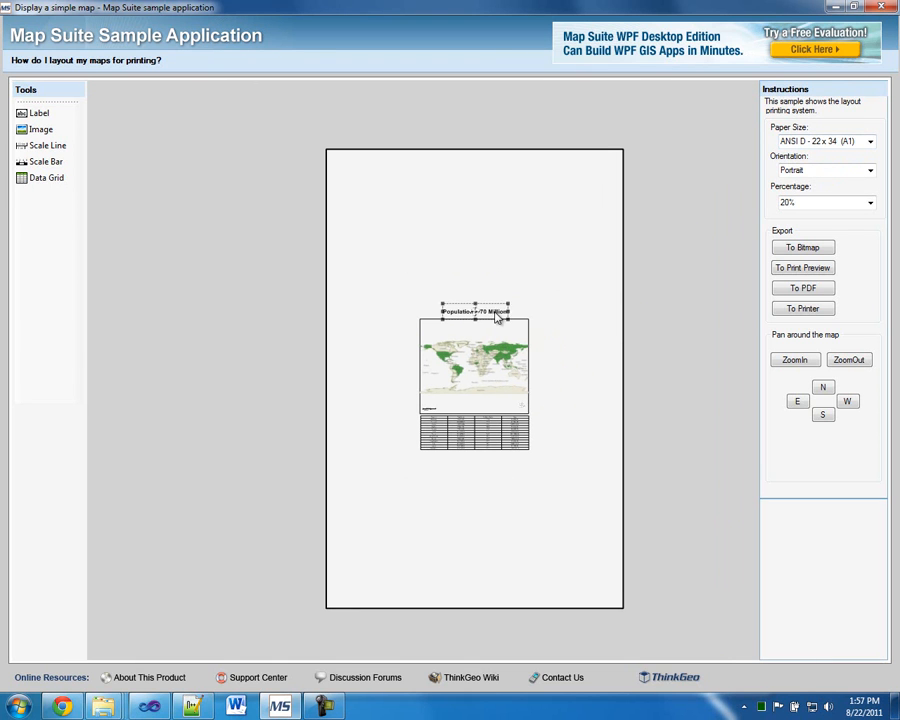
left_click_drag(510, 310, 615, 243)
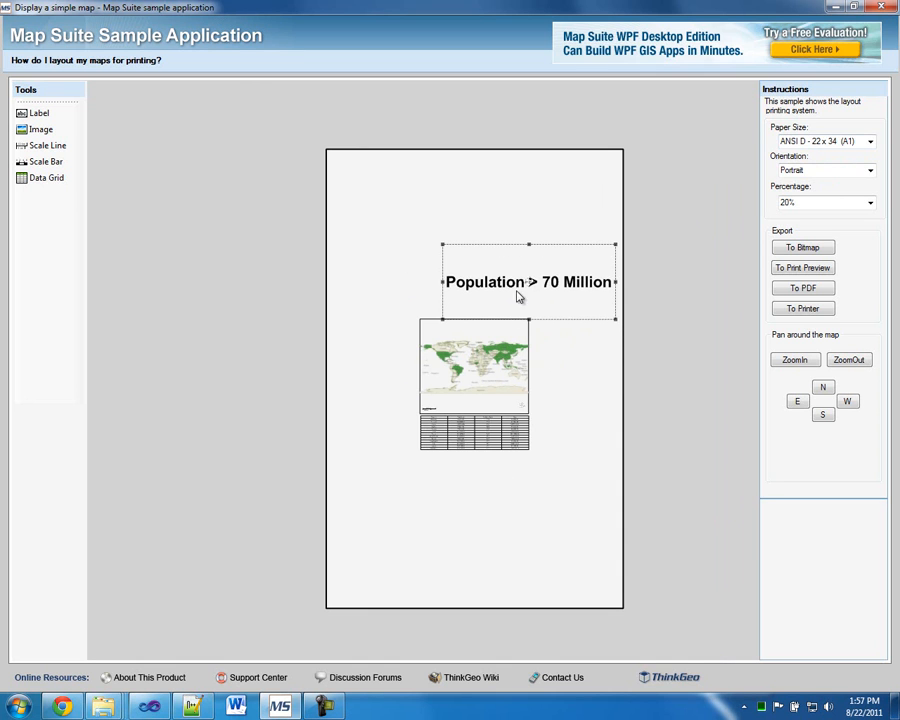
left_click_drag(532, 305, 522, 292)
left_click_drag(490, 219, 488, 285)
left_click_drag(403, 247, 455, 304)
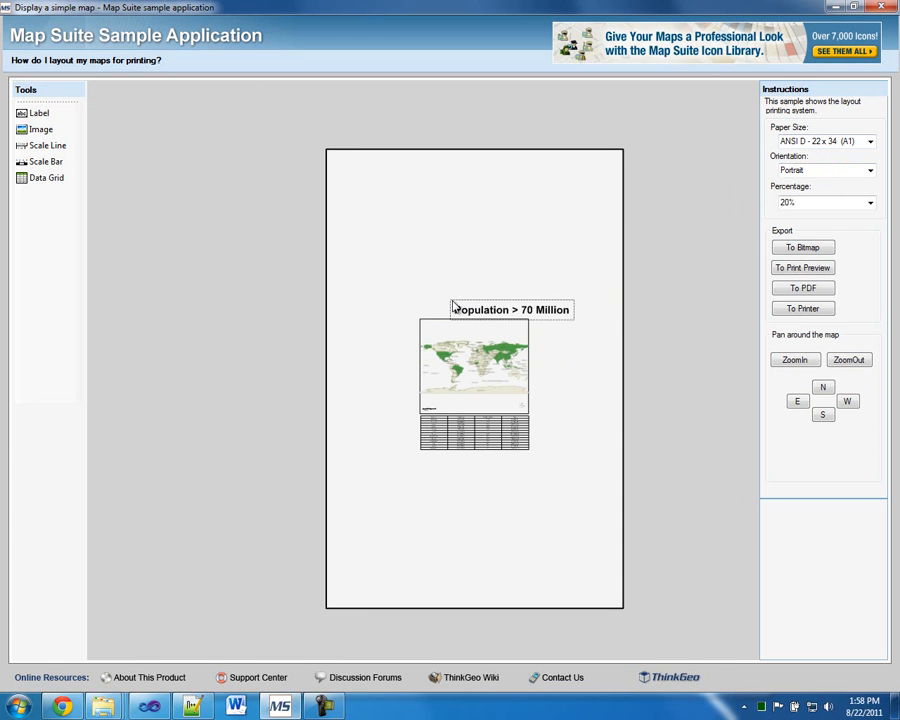
left_click_drag(518, 318, 481, 315)
Step: Set the paper size to ANSI A - 8.5 x 11 (A4) and fit the title label between the page's upper edge and the map
left_click(830, 141)
left_click(815, 155)
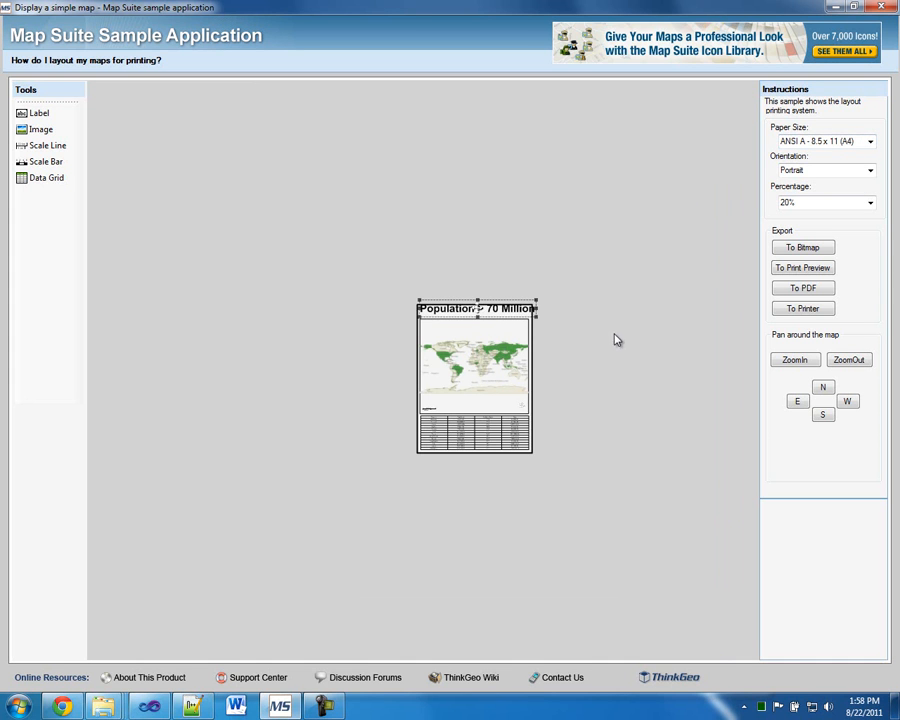
scroll(546, 335, "up", 1)
left_click_drag(520, 308, 865, 381)
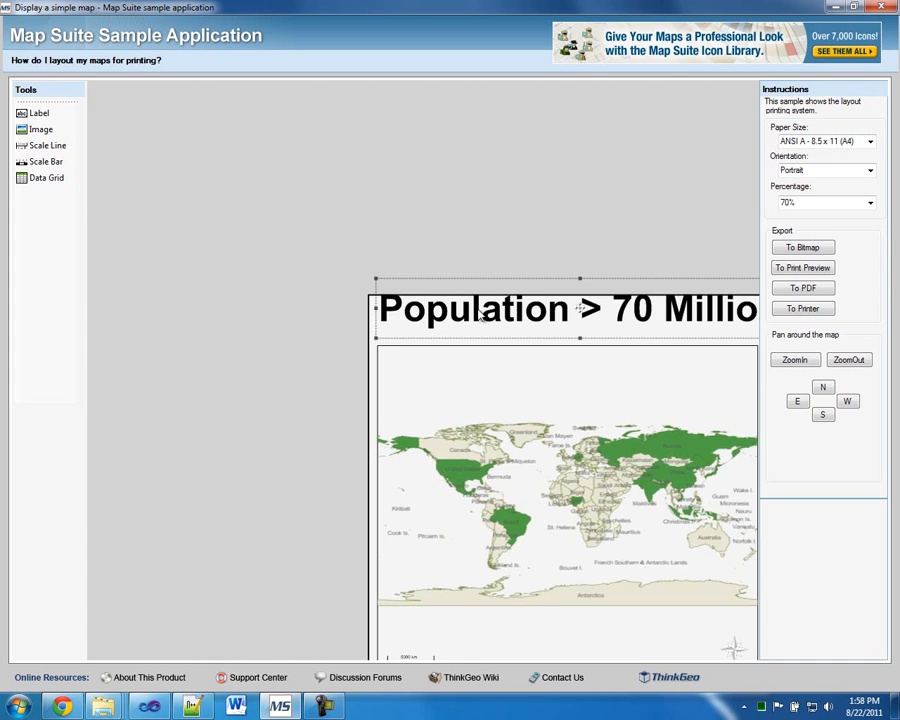
left_click_drag(510, 232, 431, 172)
left_click_drag(296, 218, 313, 247)
mouse_move(511, 262)
left_mouse_down()
mouse_move(496, 258)
mouse_move(506, 260)
left_mouse_up()
left_click_drag(504, 212, 457, 193)
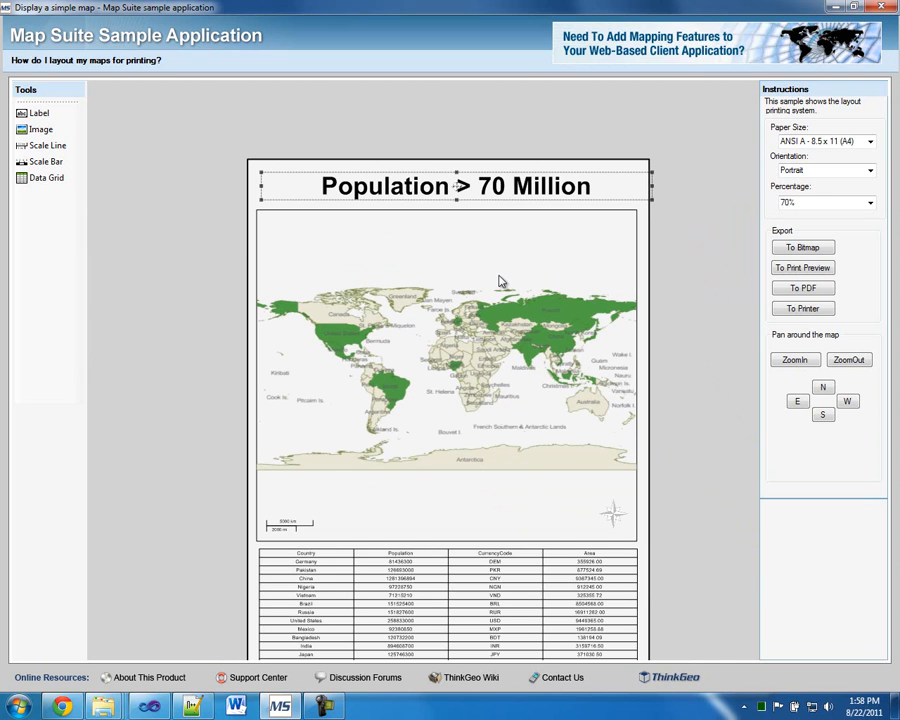
Step: Change the title label's text to "Population > 60 Million" in its properties
right_click(405, 194)
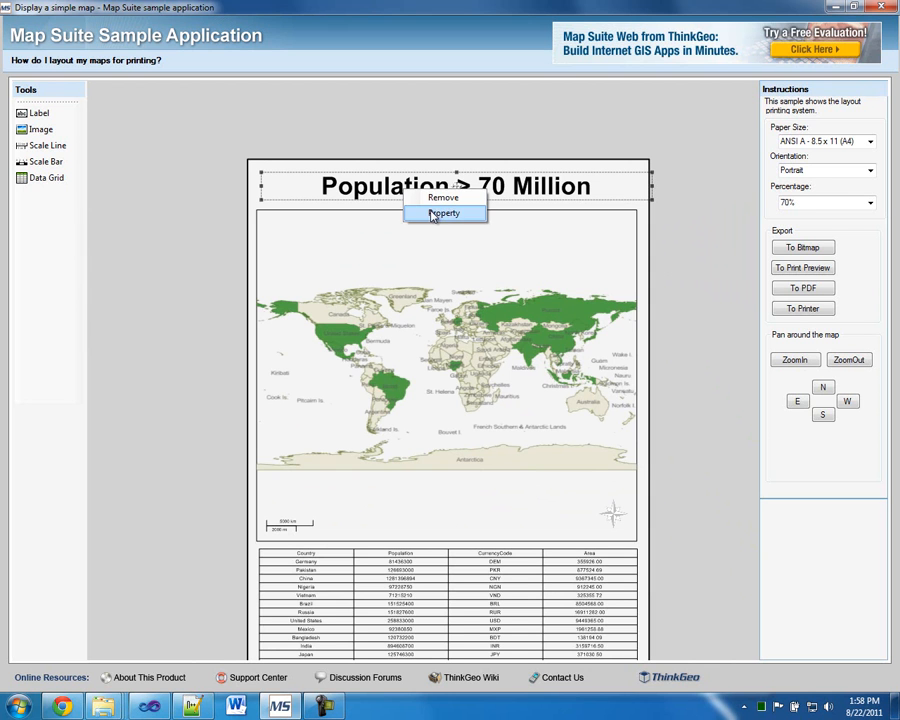
left_click(405, 213)
mouse_move(440, 243)
left_mouse_down()
mouse_move(426, 217)
mouse_move(431, 228)
left_mouse_up()
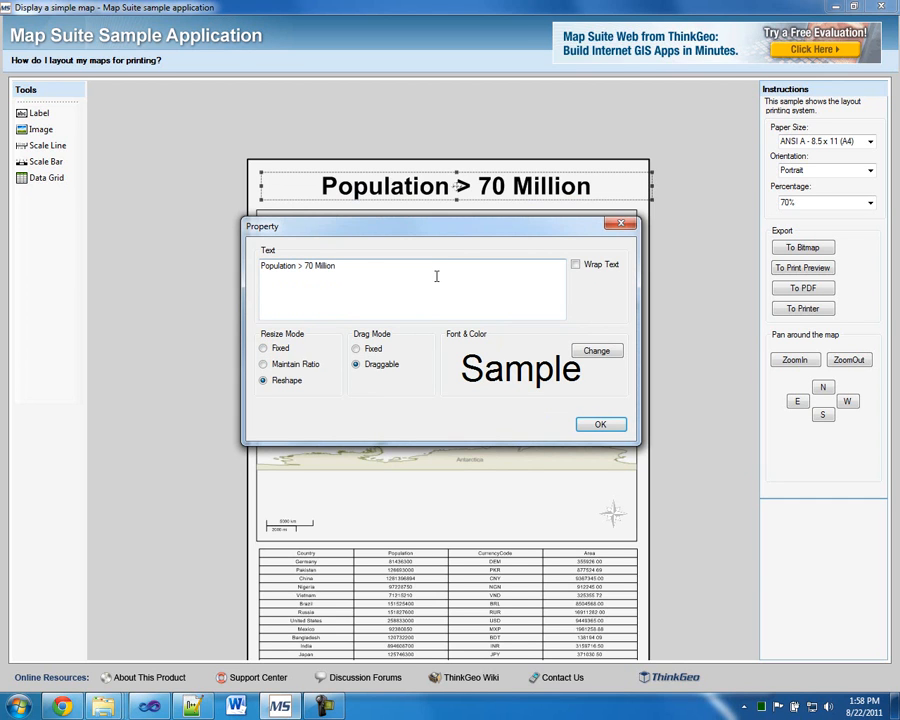
left_click(379, 268)
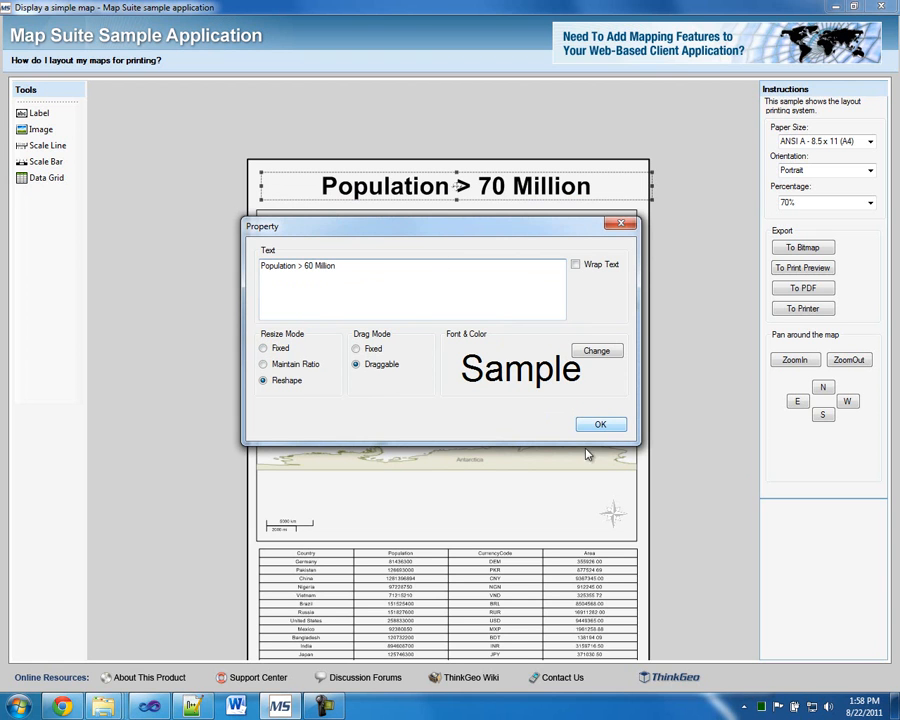
left_click(602, 423)
Step: Set the title label's text to "Population > 70 Million" and turn on Wrap Text in its properties
right_click(527, 202)
left_click(560, 226)
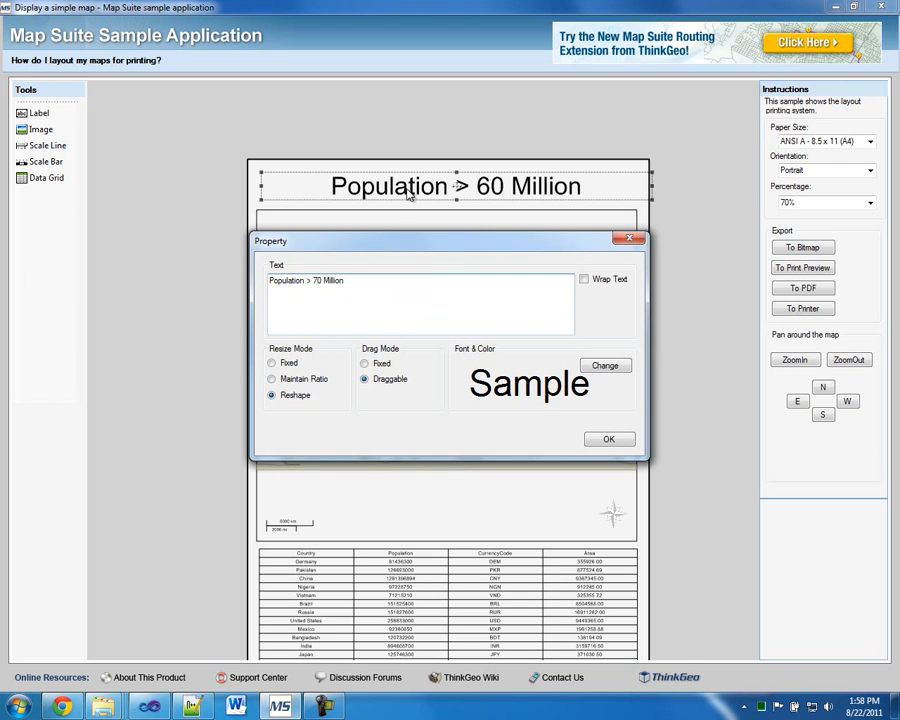
left_click(587, 284)
left_click(607, 440)
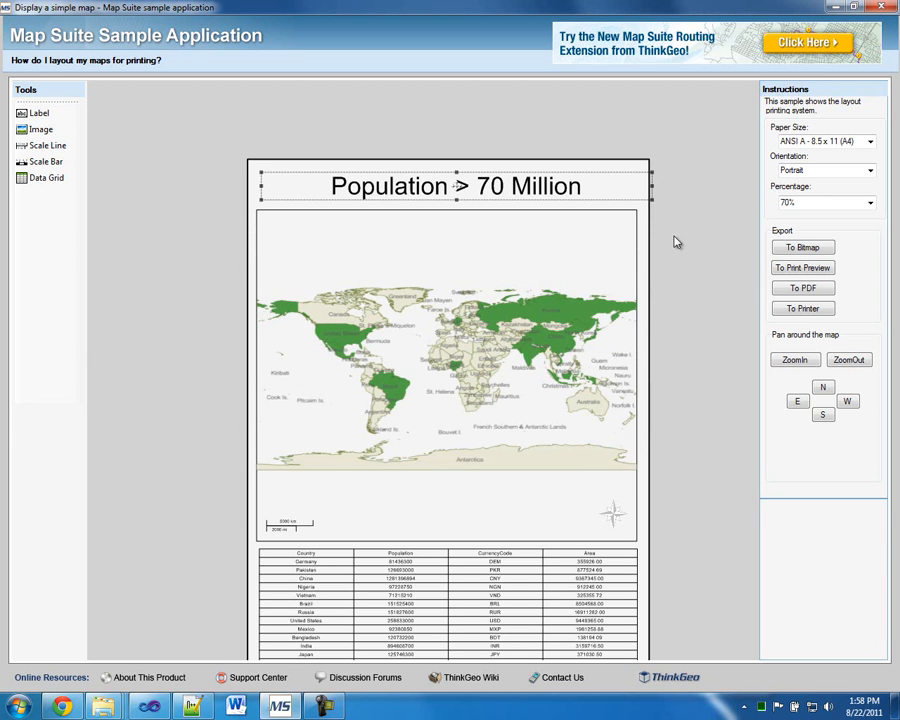
Step: Narrow the title label to the map's right edge and set its resize mode to Fixed
mouse_move(655, 205)
left_mouse_down()
mouse_move(524, 259)
mouse_move(352, 308)
mouse_move(340, 300)
mouse_move(310, 310)
mouse_move(590, 250)
mouse_move(627, 228)
mouse_move(639, 201)
left_mouse_up()
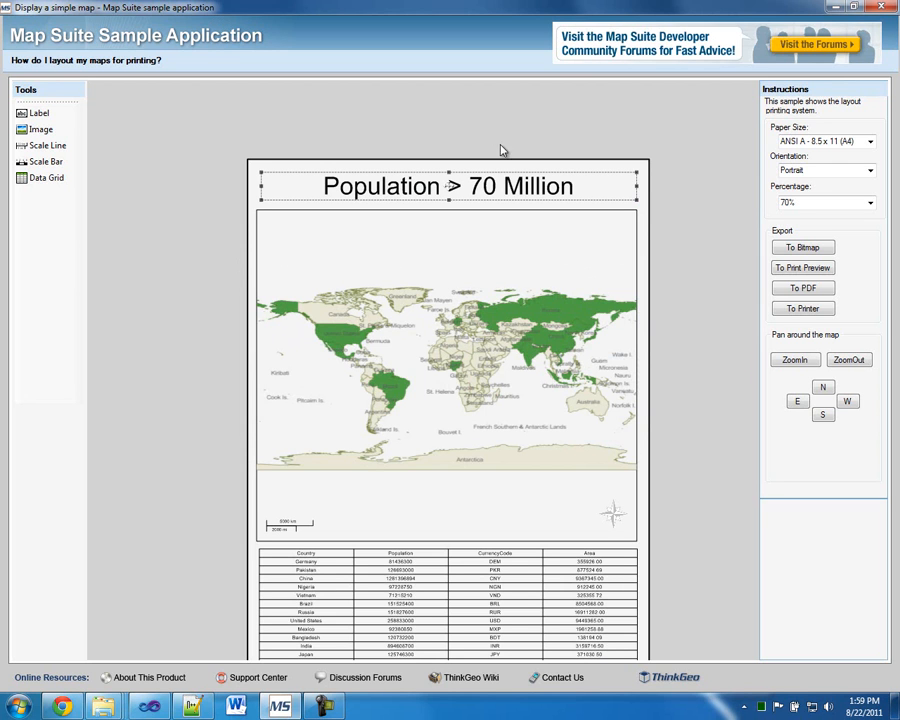
right_click(512, 197)
left_click(556, 219)
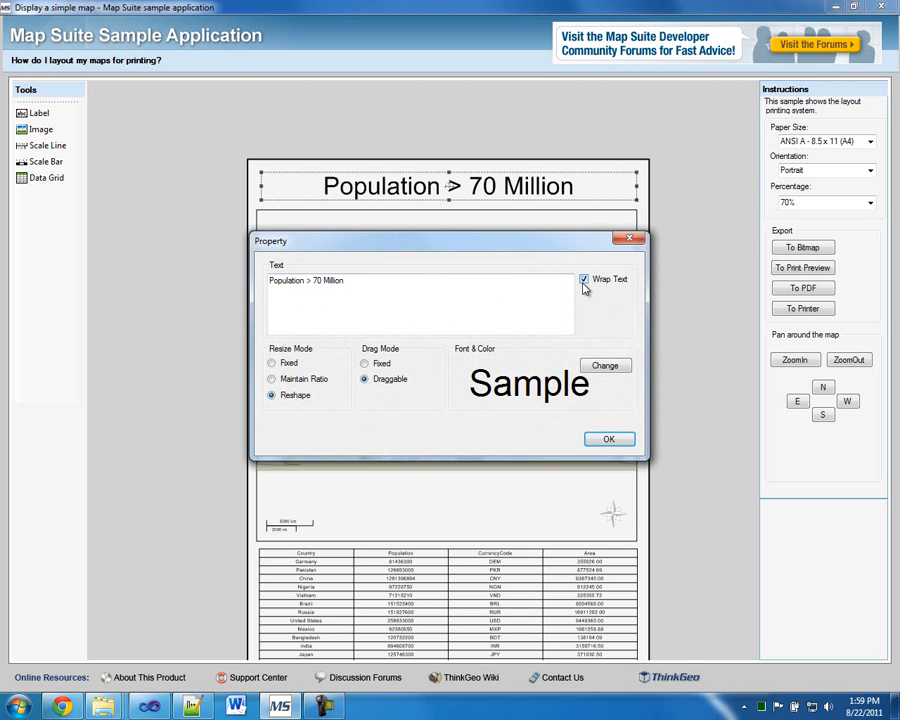
left_click(289, 365)
left_click(606, 438)
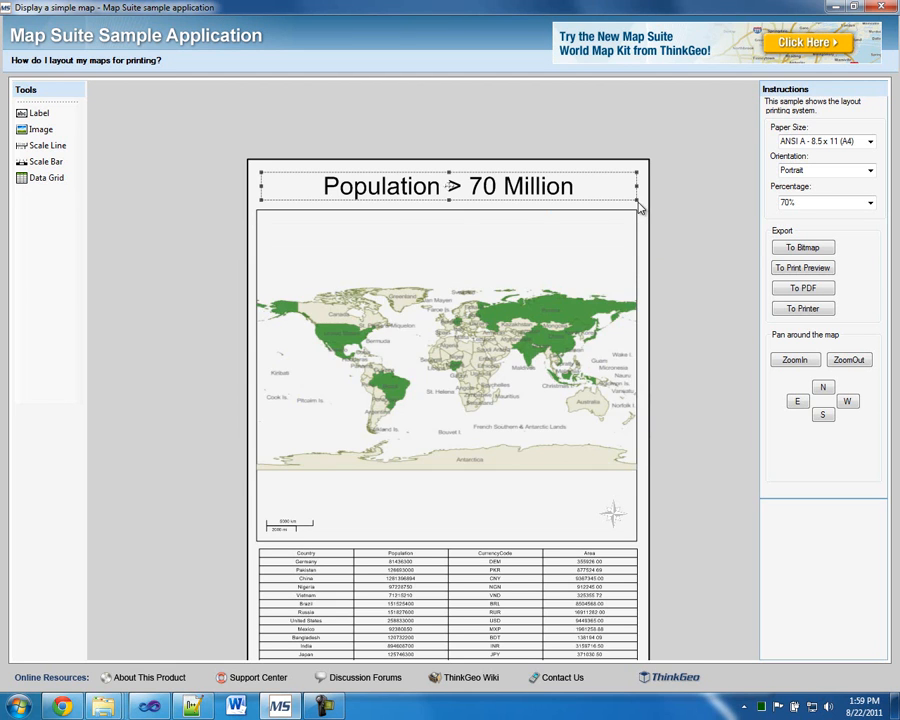
Step: Set the title label's resize mode to Reshape in its properties
left_click(680, 248)
left_click(577, 190)
right_click(577, 188)
left_click(612, 216)
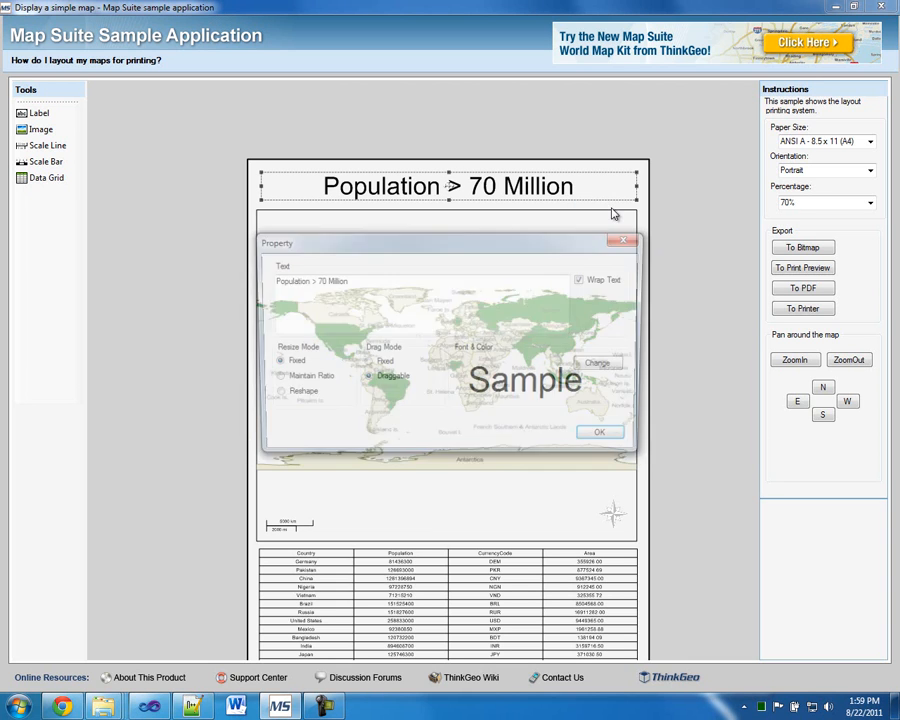
left_click(296, 396)
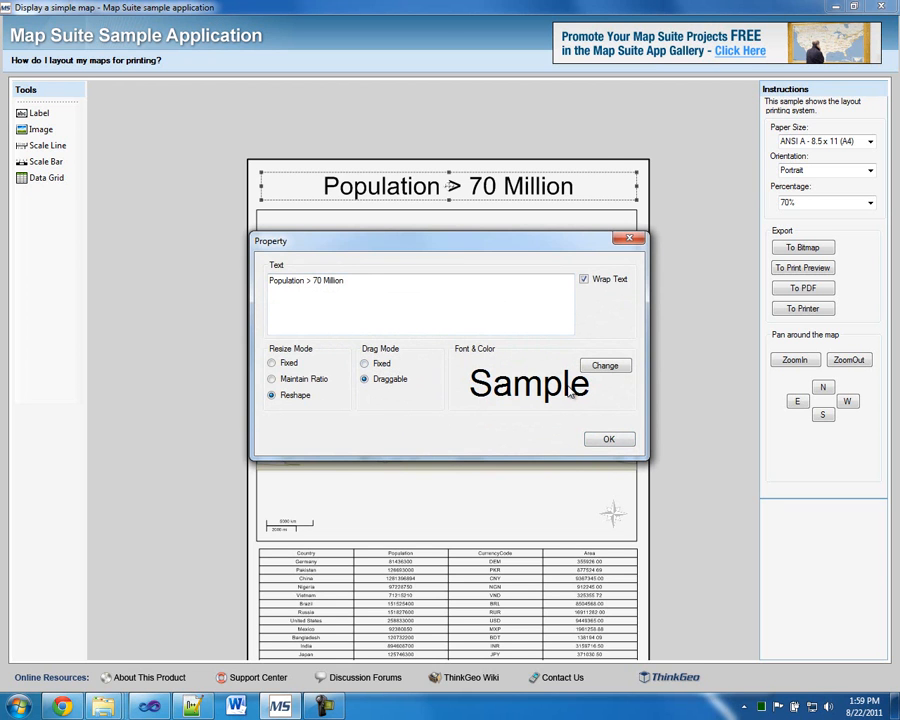
Step: Change the title label's font to Algerian, Regular, size 36, and apply the label's properties
left_click(606, 365)
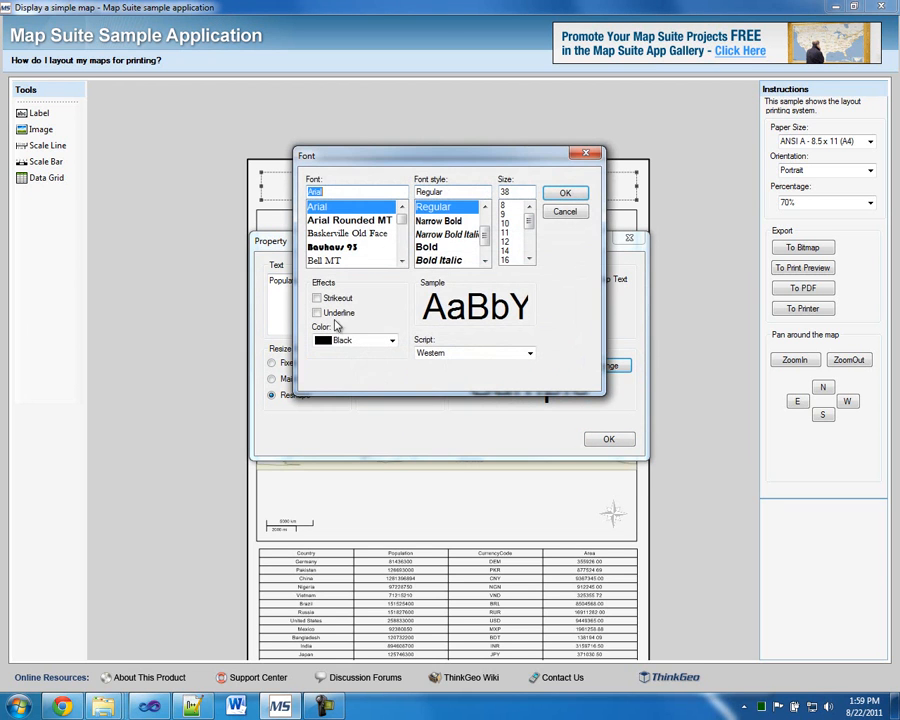
left_click(402, 230)
left_click_drag(402, 230, 402, 224)
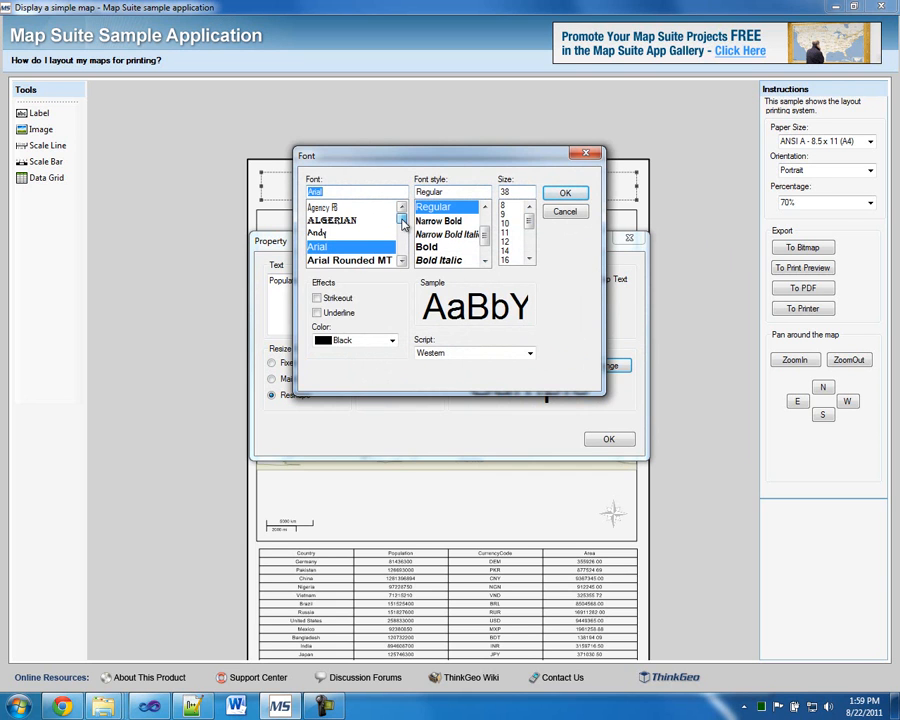
left_click(331, 220)
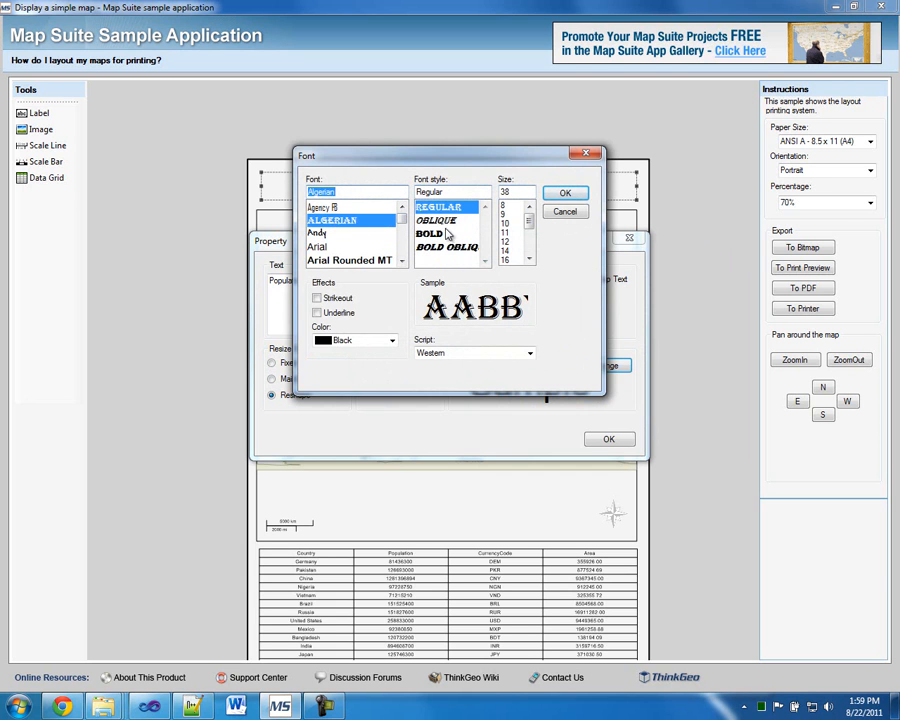
left_click(512, 250)
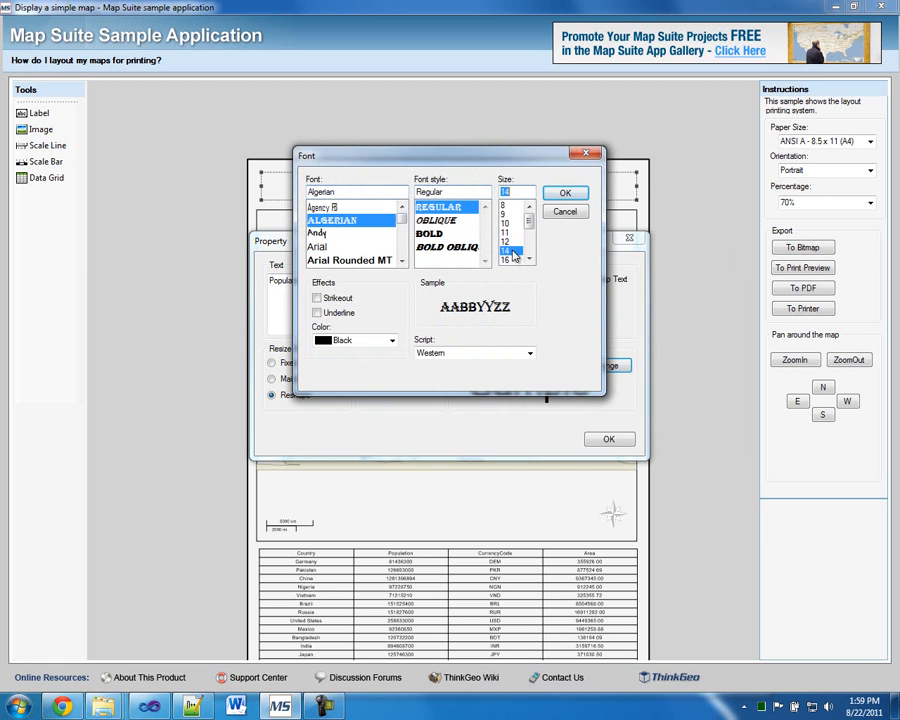
left_click(530, 249)
left_click(530, 249)
left_click(511, 241)
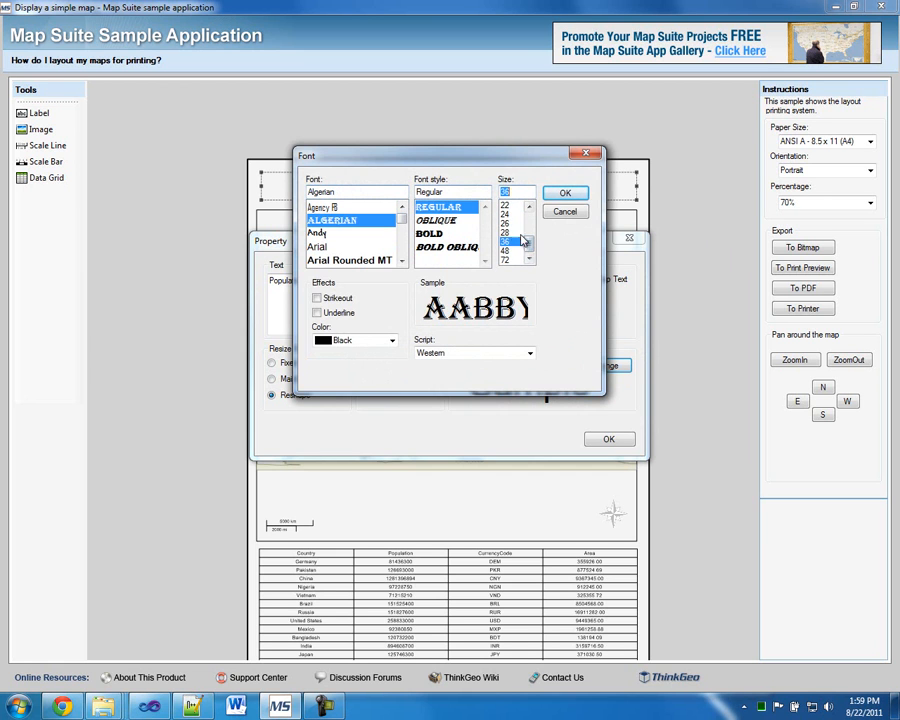
left_click(566, 195)
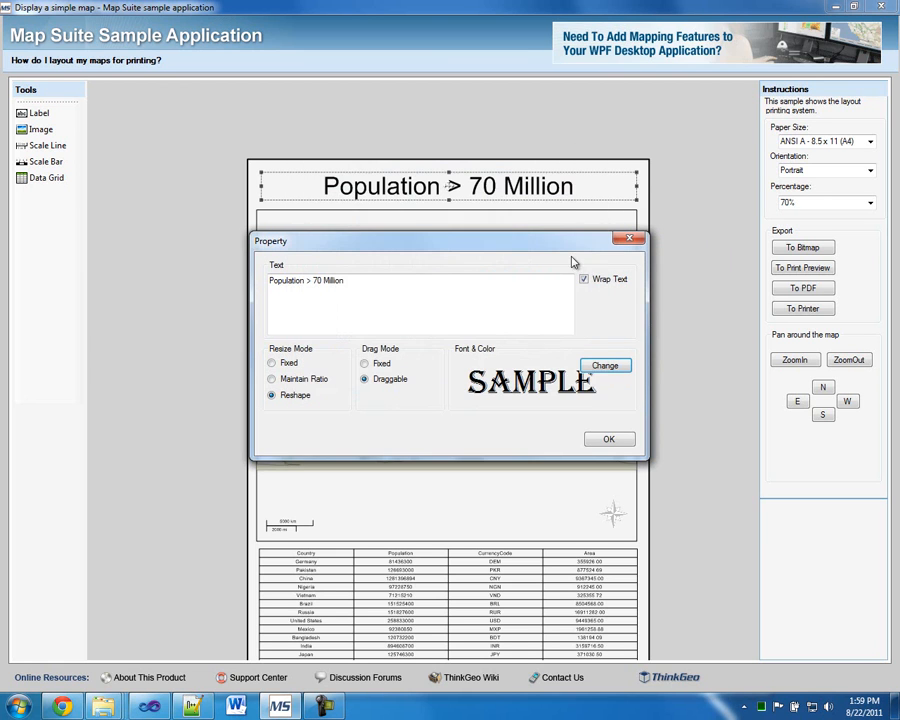
left_click(616, 443)
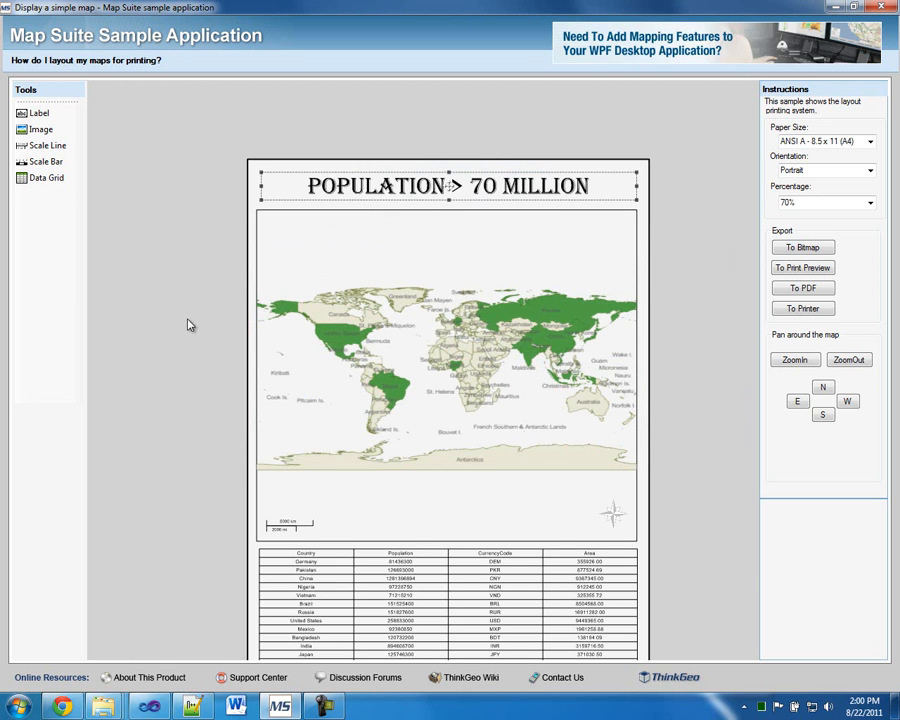
Step: Deselect the title label, shift the page up to show the whole data grid, and enlarge the page view to 90%
left_click(220, 514)
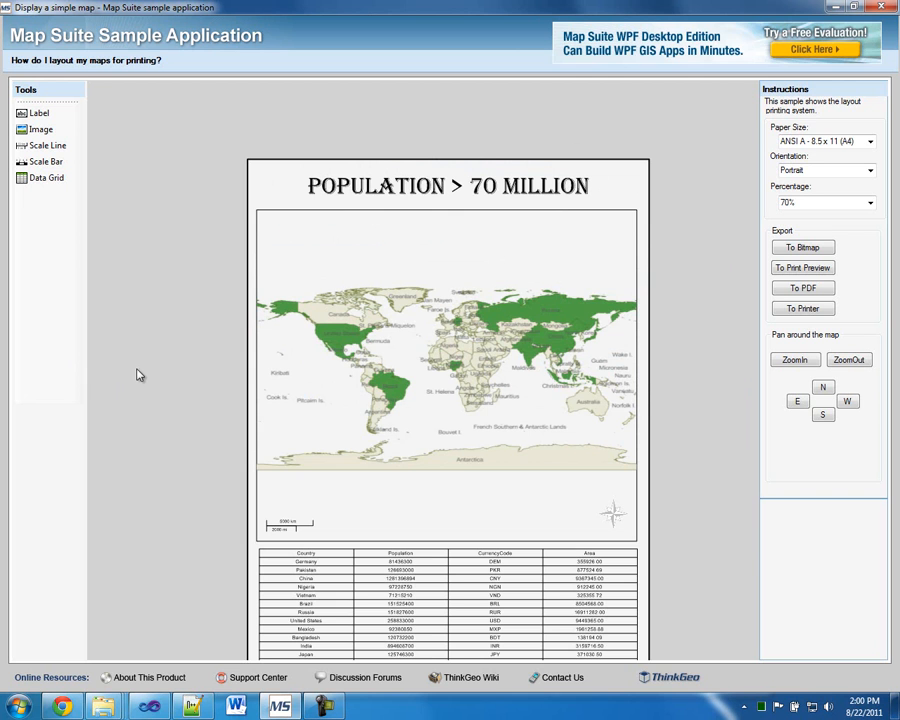
left_click_drag(176, 364, 163, 259)
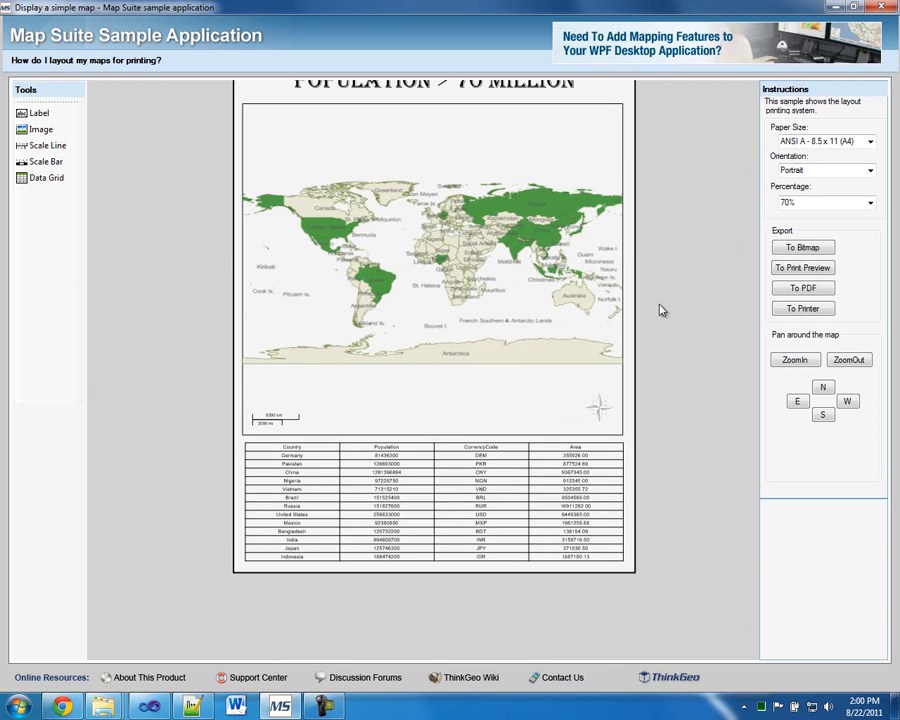
scroll(659, 311, "up", 1)
scroll(660, 300, "up", 1)
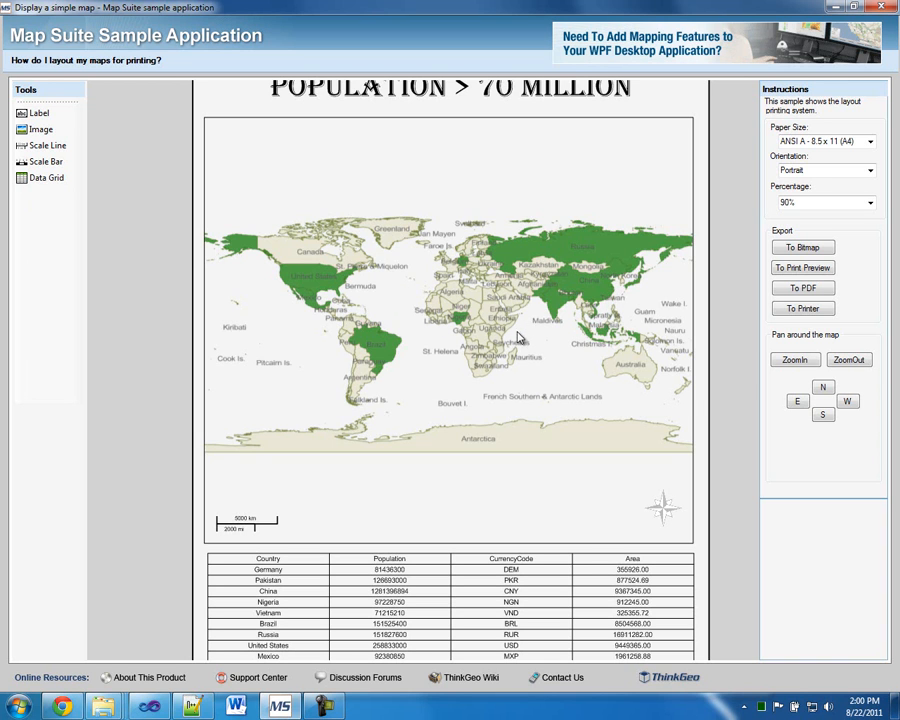
Step: Zoom in the map inside the page layout to the area around Africa and the South Atlantic
left_click(797, 361)
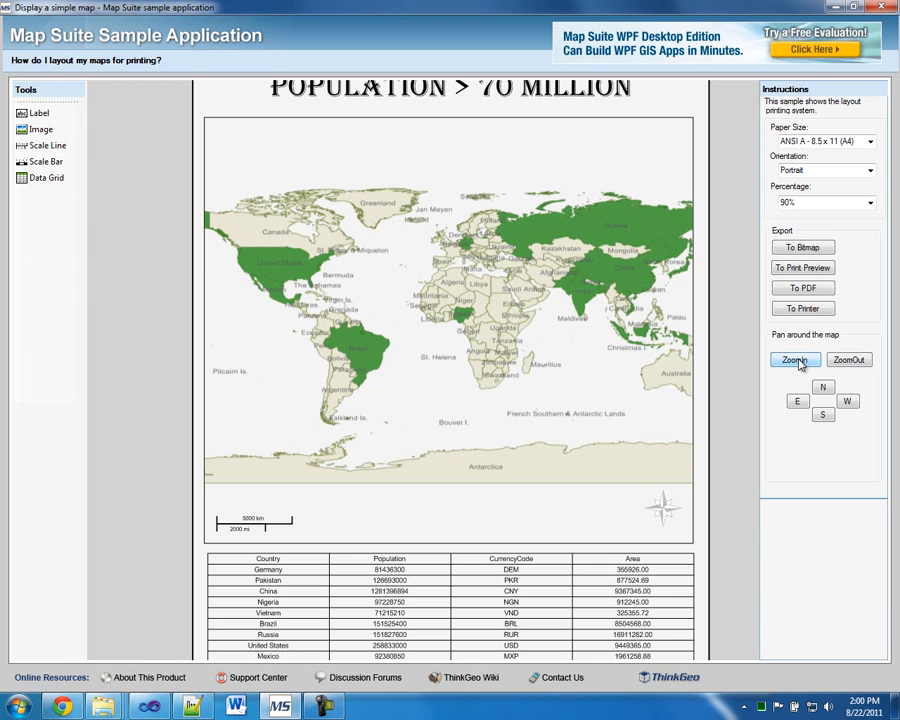
left_click(797, 362)
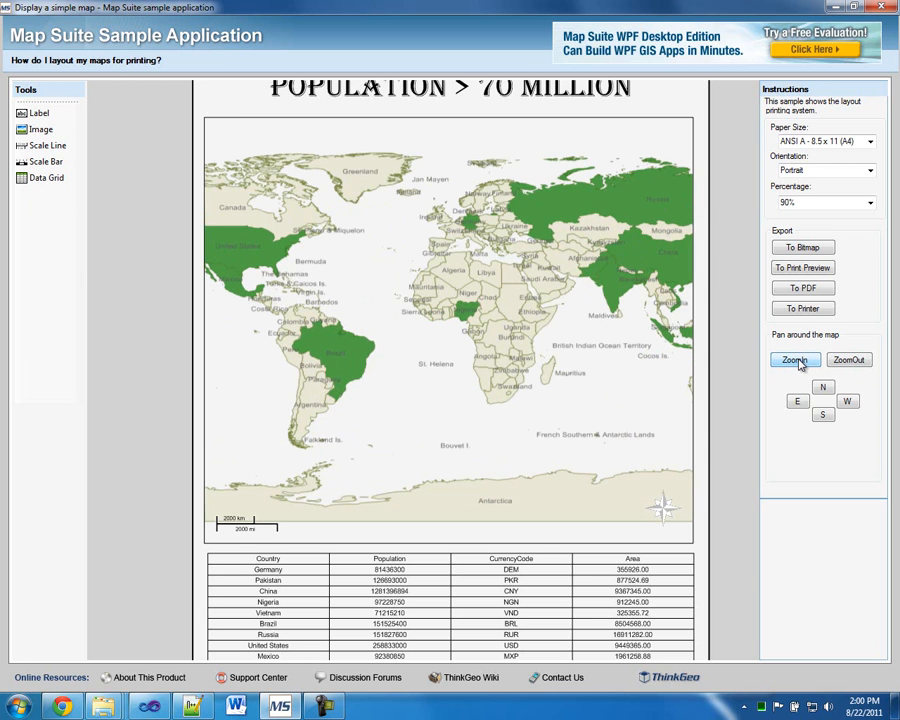
left_click(797, 361)
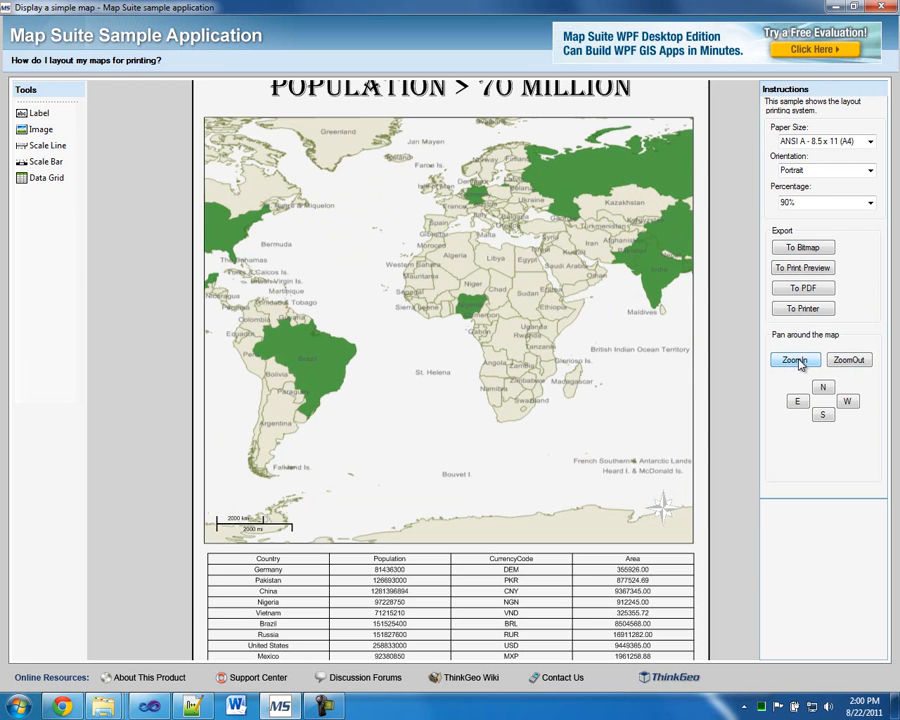
left_click(797, 361)
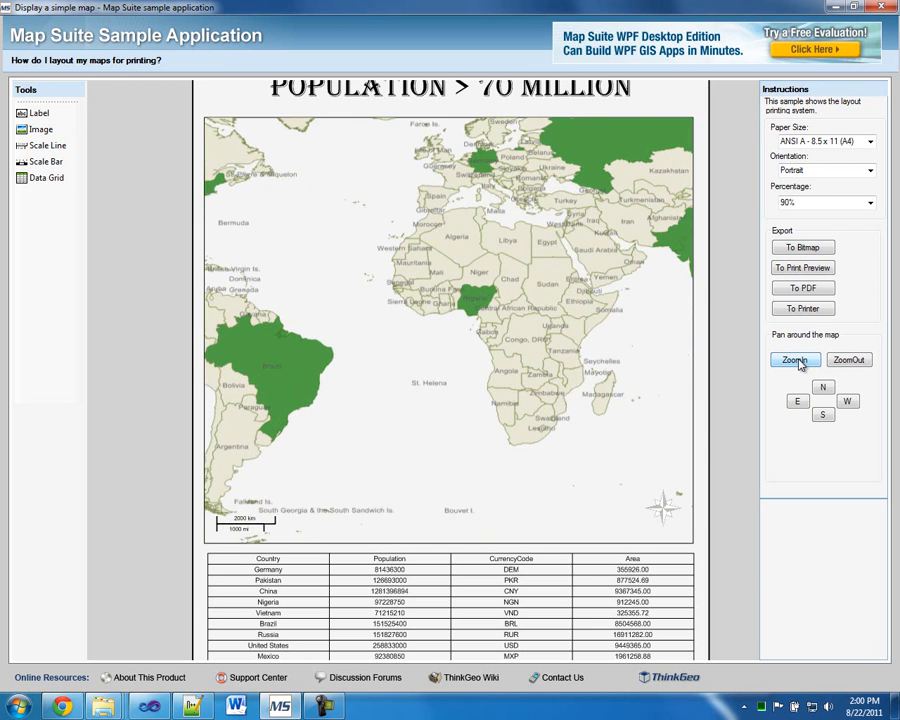
Step: Pan the map inside its frame sideways in both directions and northward to show West Africa and Western Europe
left_click(848, 400)
left_click(848, 400)
left_click(797, 401)
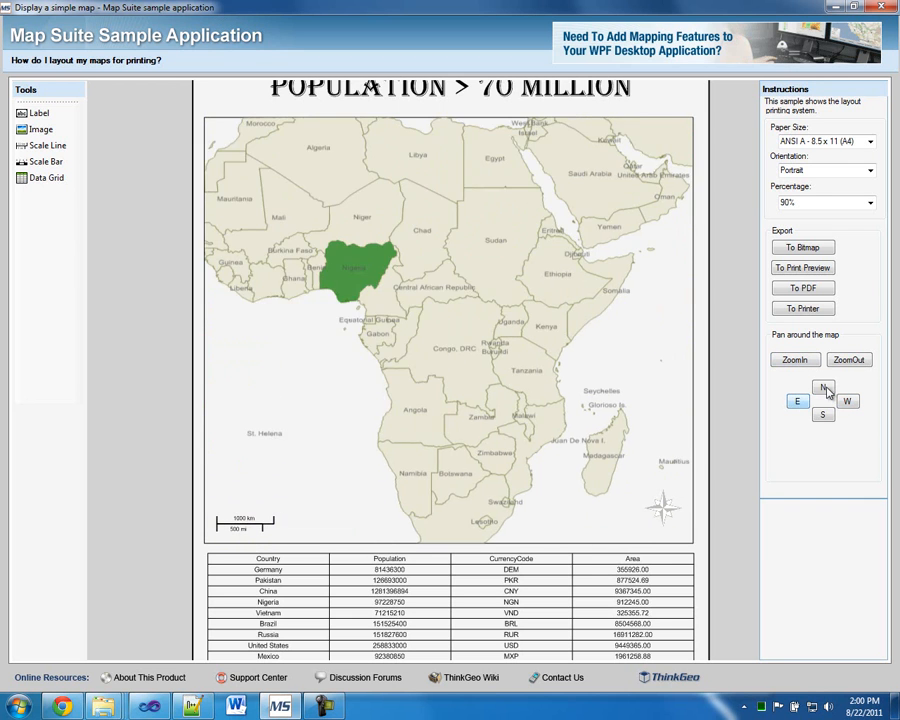
left_click(797, 401)
left_click(825, 390)
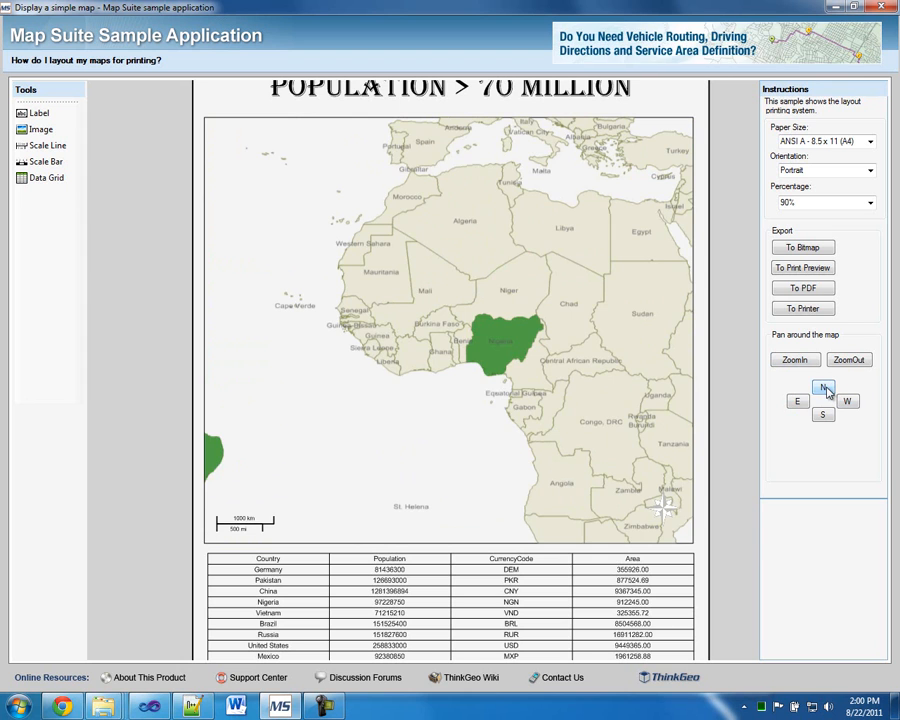
left_click(825, 390)
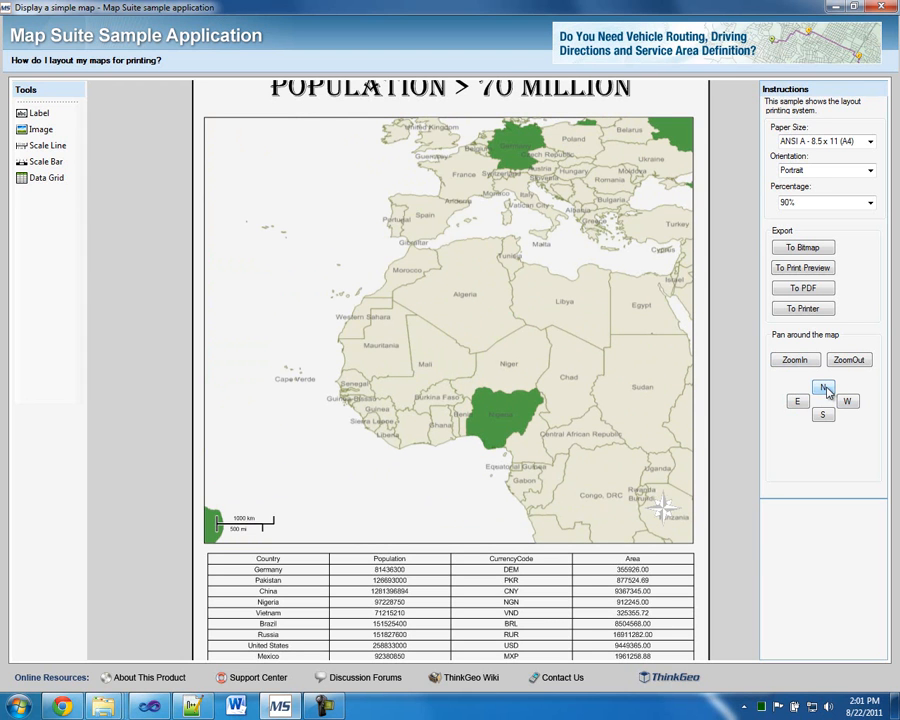